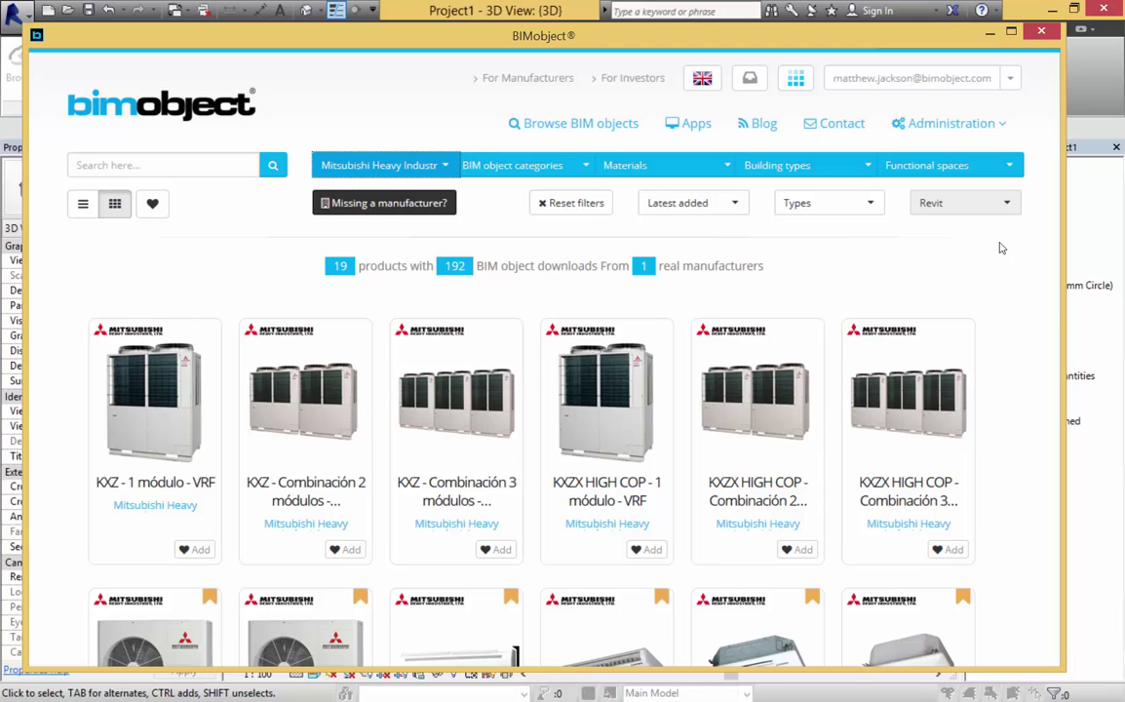
Browse the Mitsubishi Heavy Industries product catalogue on BIMobject and close the catalogue window.
left_click_drag(1060, 172, 1060, 363)
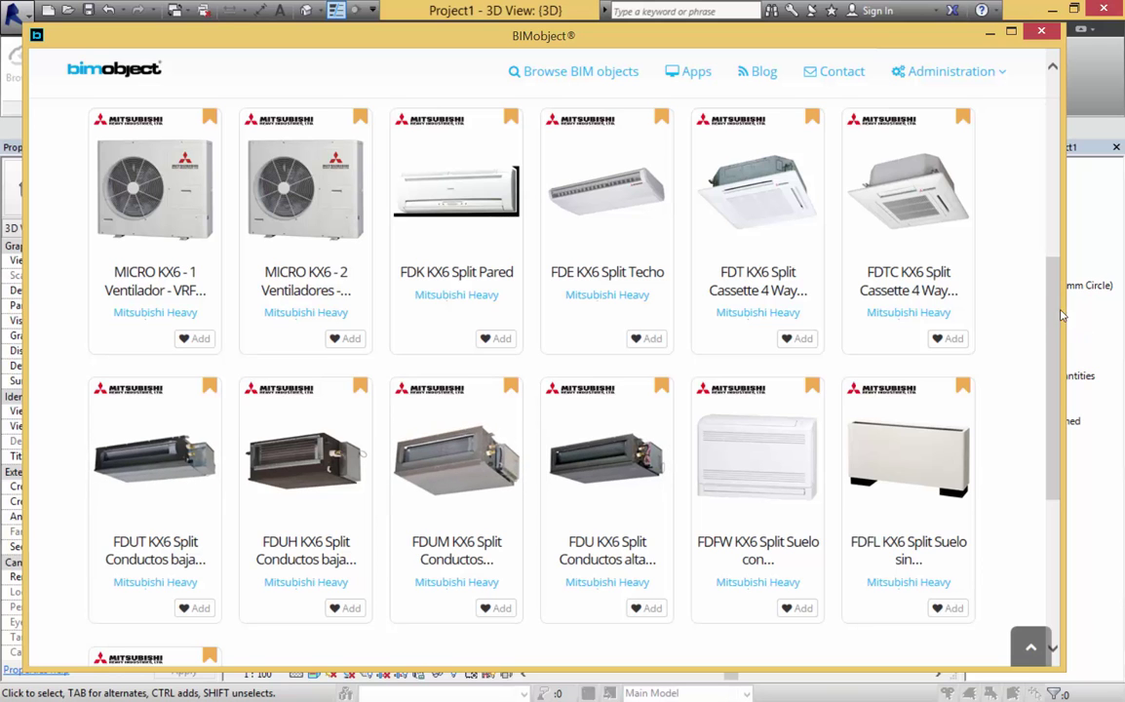
left_click_drag(1048, 305, 1048, 417)
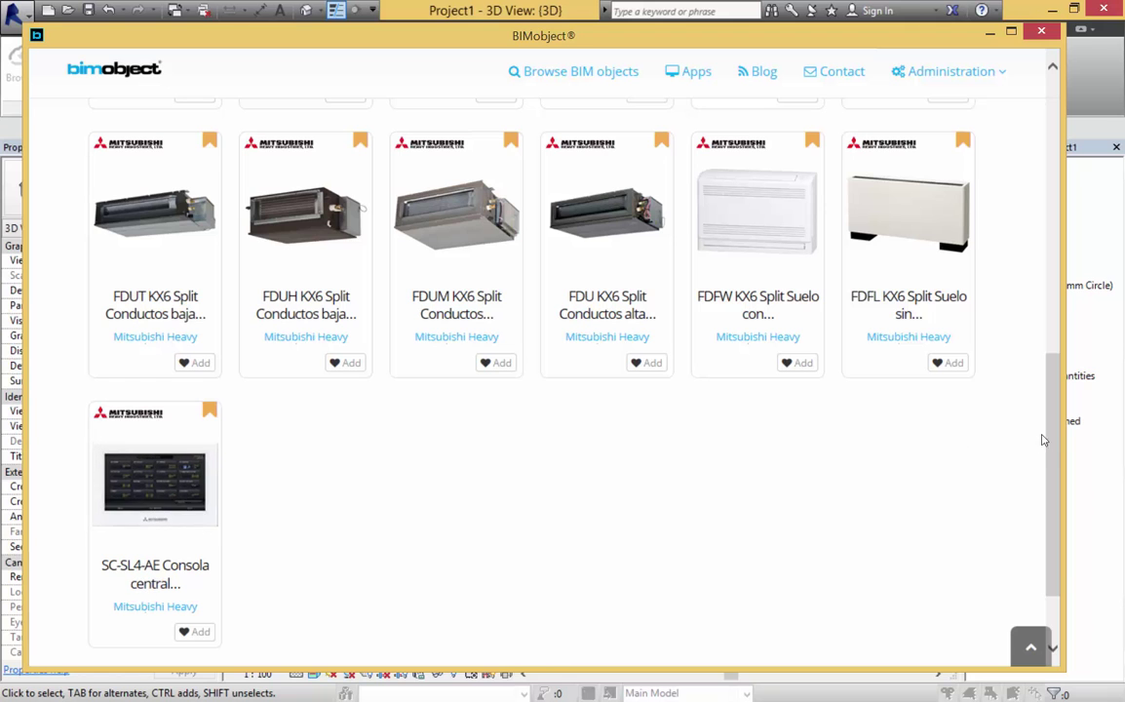
left_click_drag(1043, 442, 1044, 320)
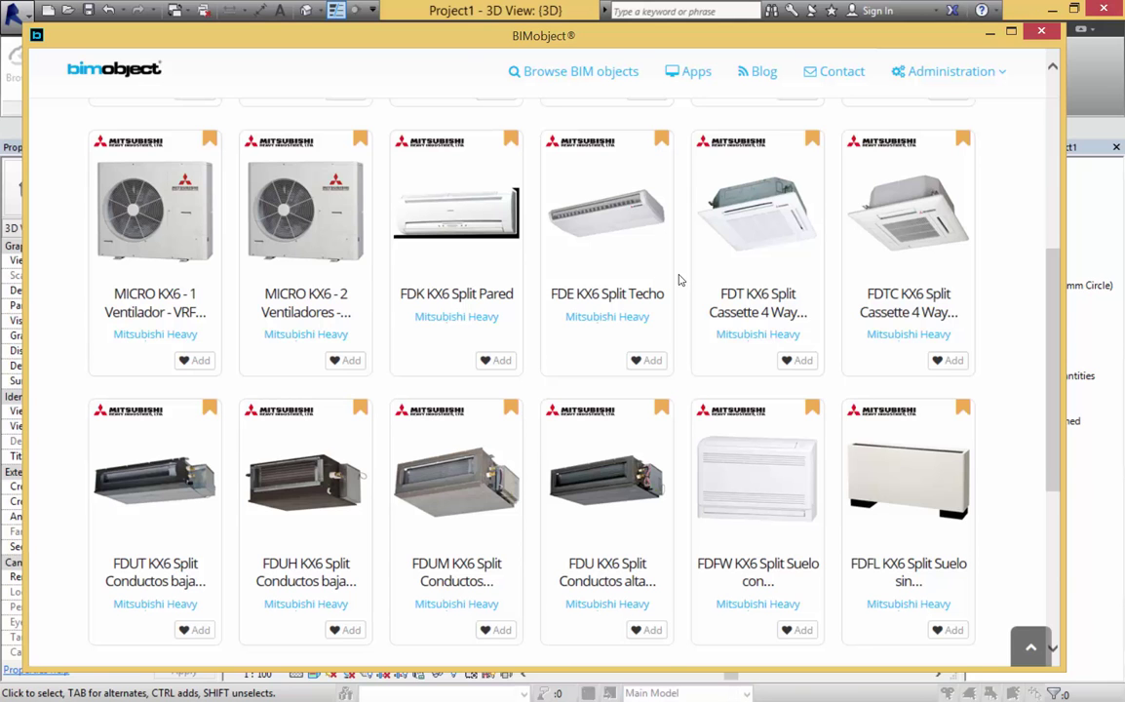
left_click(1042, 33)
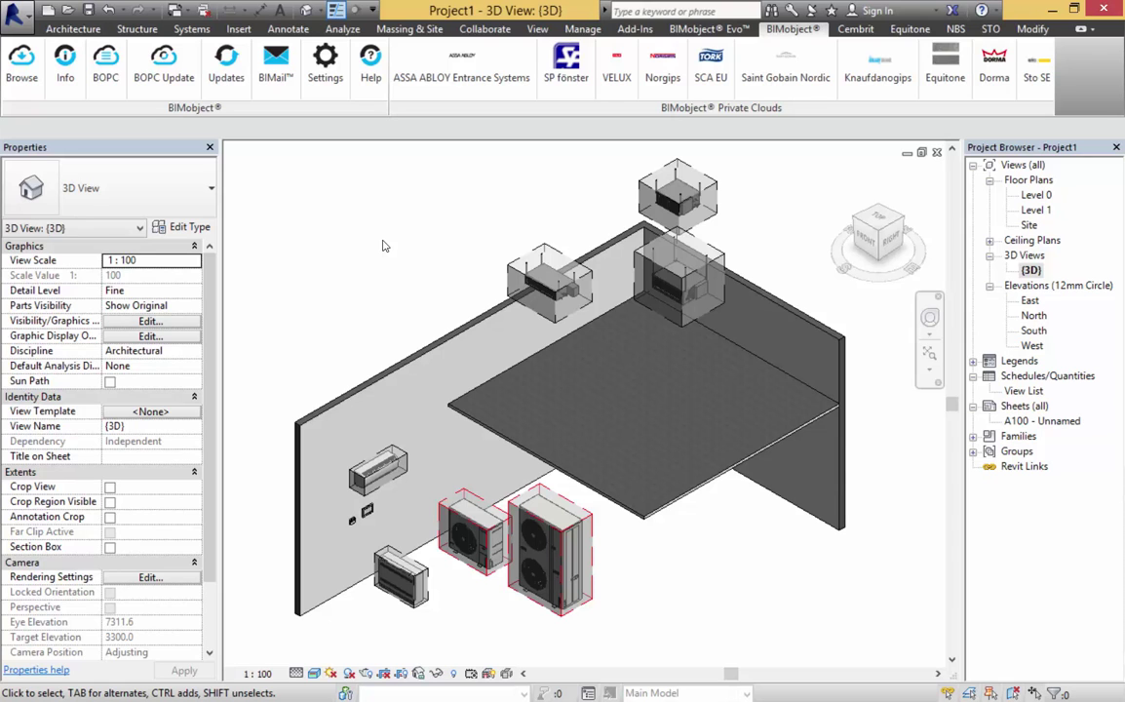
Temporarily hide the plain compound ceiling in the 3D view.
left_click(645, 514)
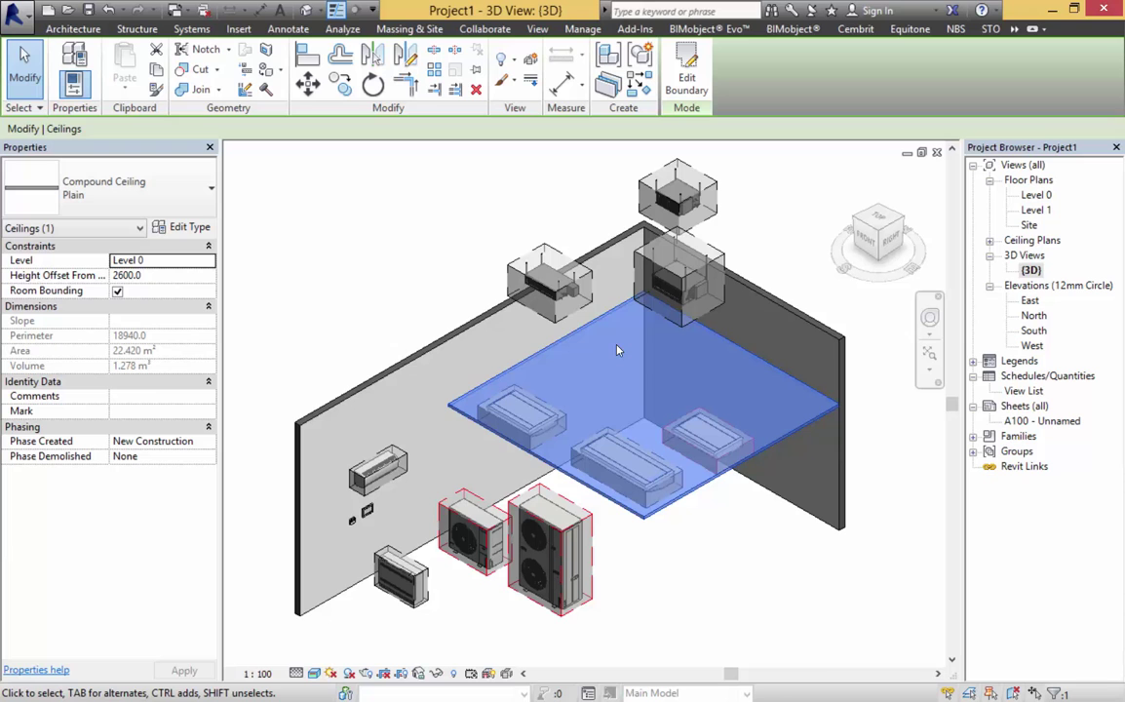
left_click(436, 673)
left_click(451, 631)
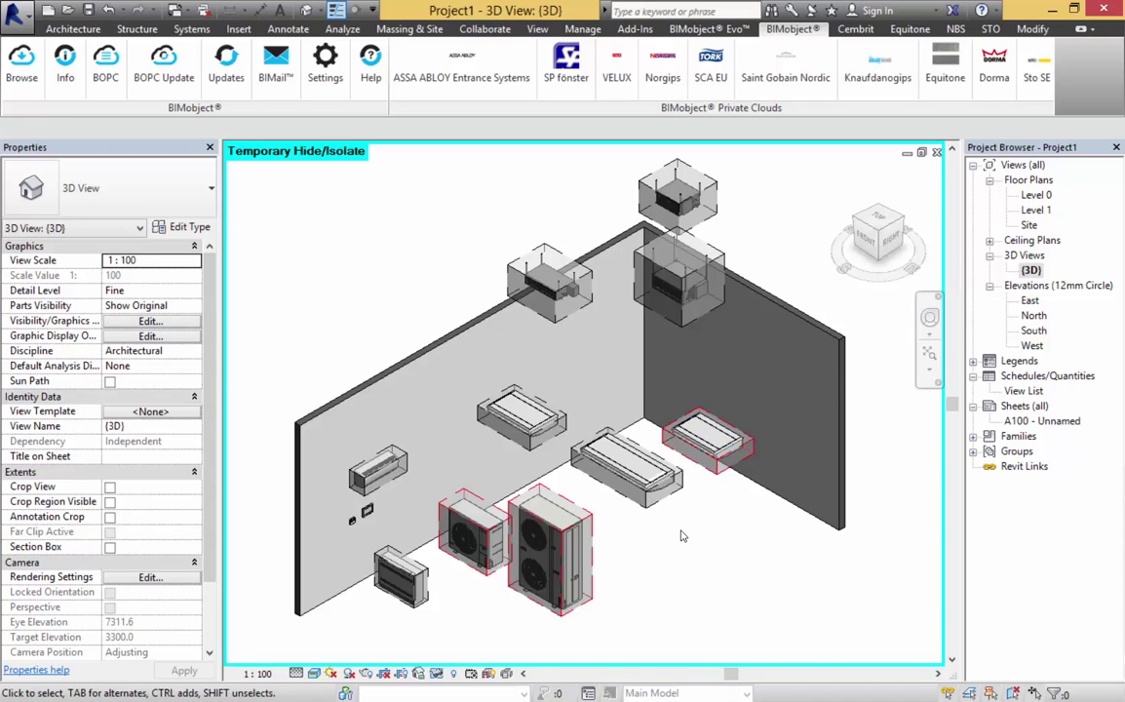
Set the Unit Height of the suspended FDUT15KXE6F-E duct unit to 1000.
left_click(548, 283)
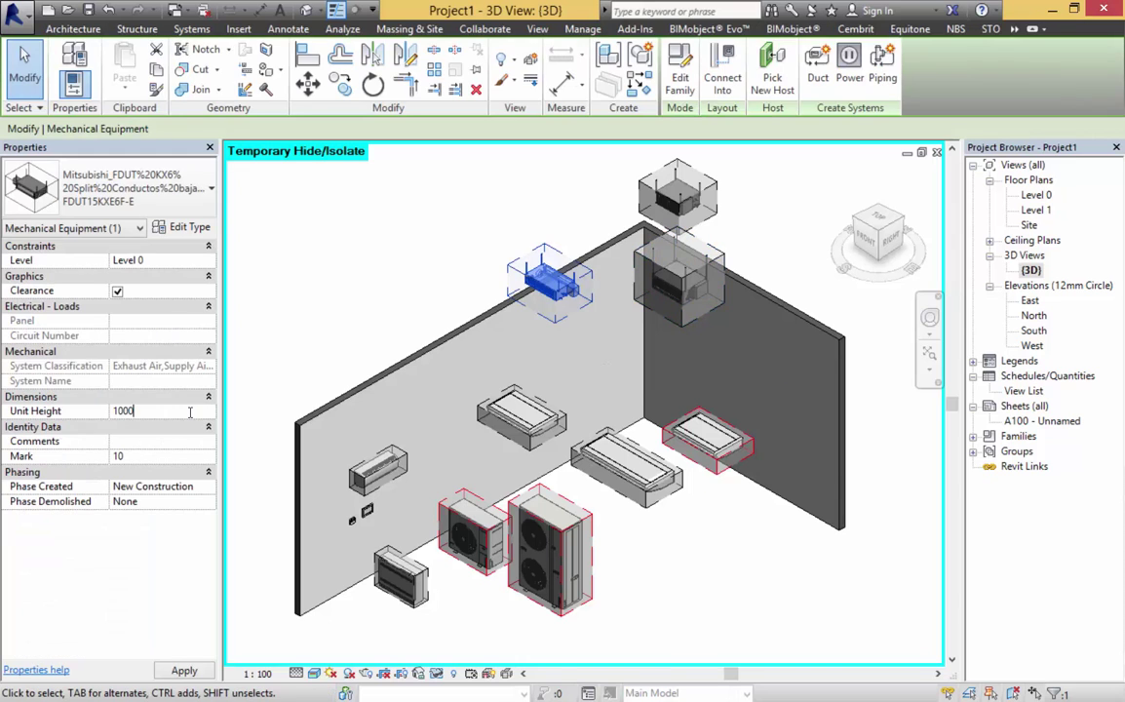
left_click(184, 671)
left_click(382, 278)
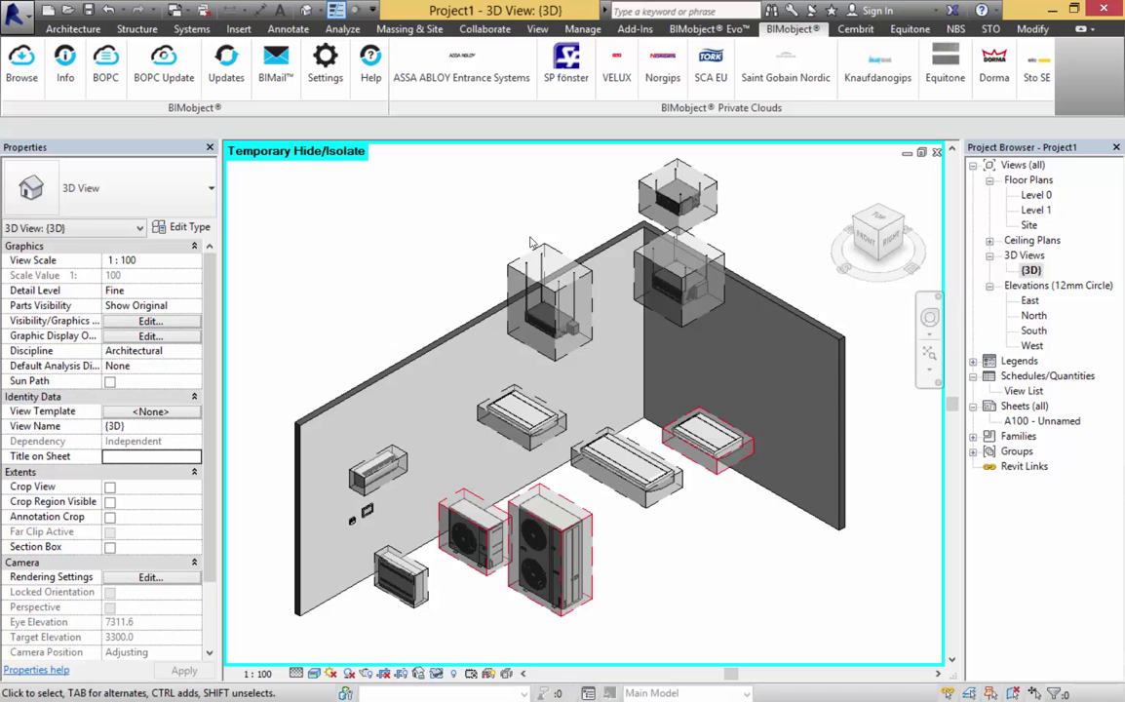
Set the Unit Height of the suspended FDUT15KXE6F-E duct unit to 2000.
left_click(553, 297)
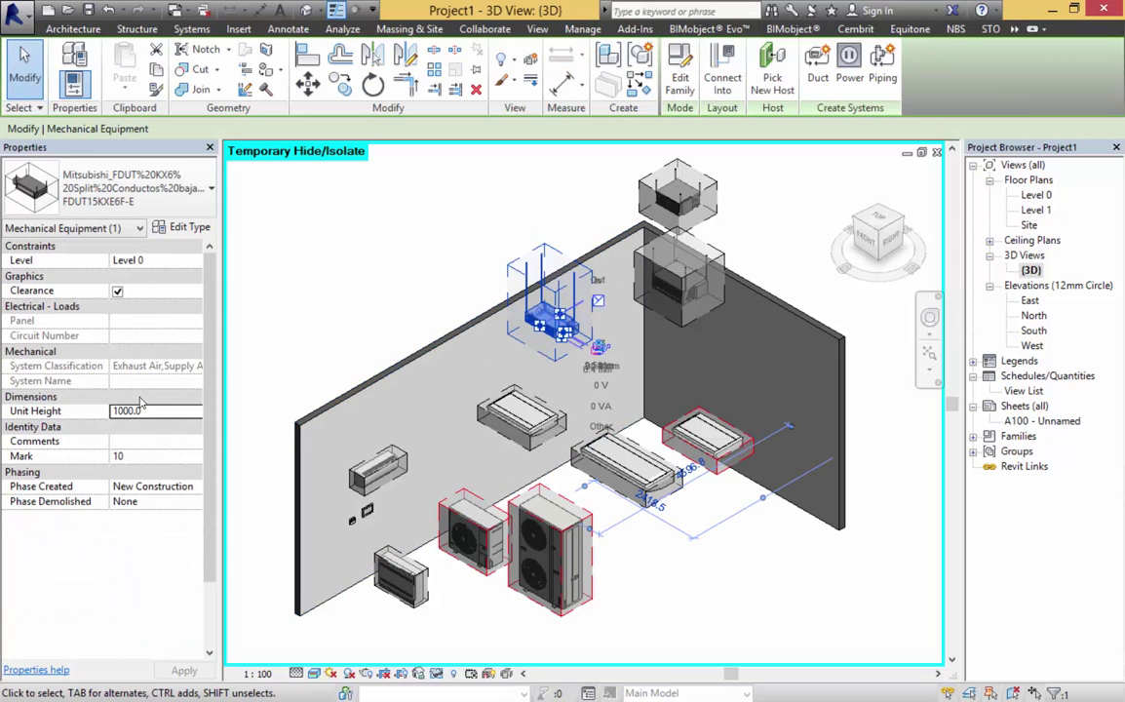
left_click(162, 410)
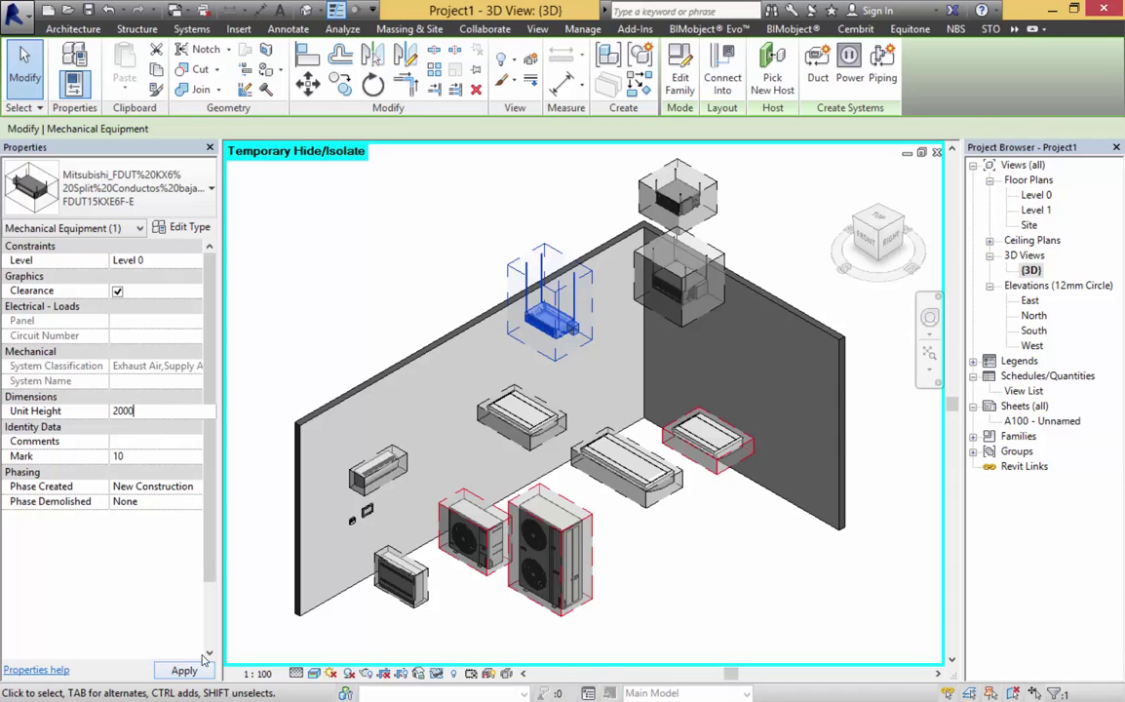
left_click(444, 244)
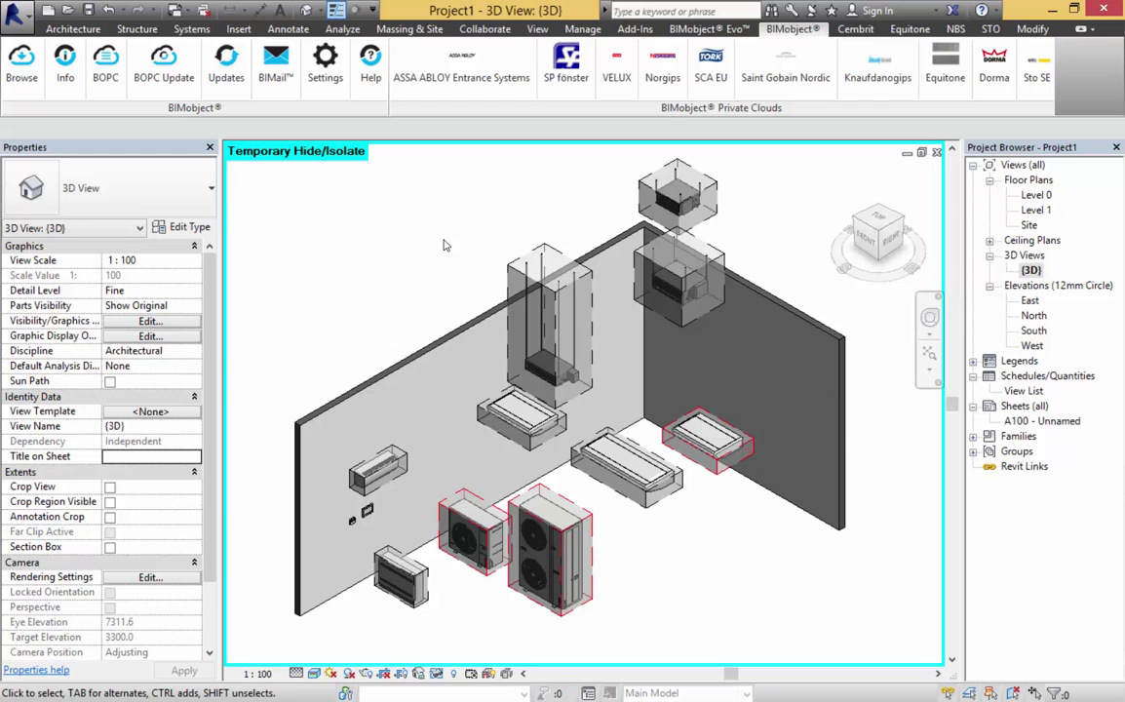
Inspect the wall-mounted SC-SL4-AE central control and its instance properties up close.
scroll(312, 489, "up", 4)
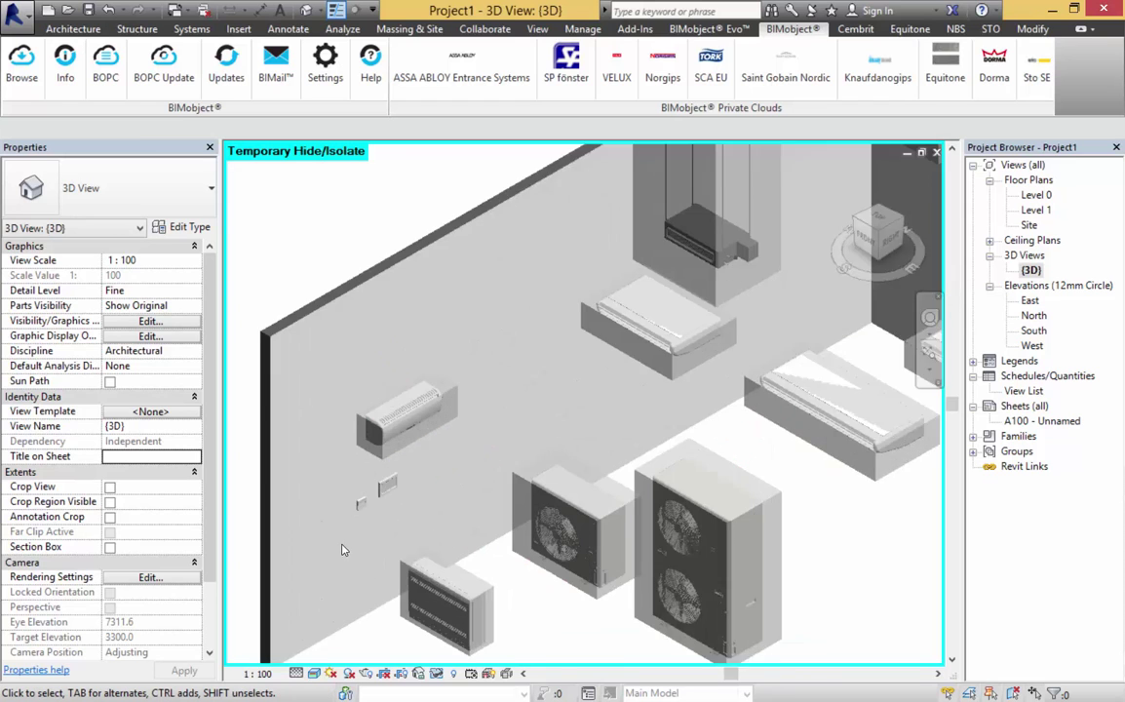
scroll(387, 513, "up", 5)
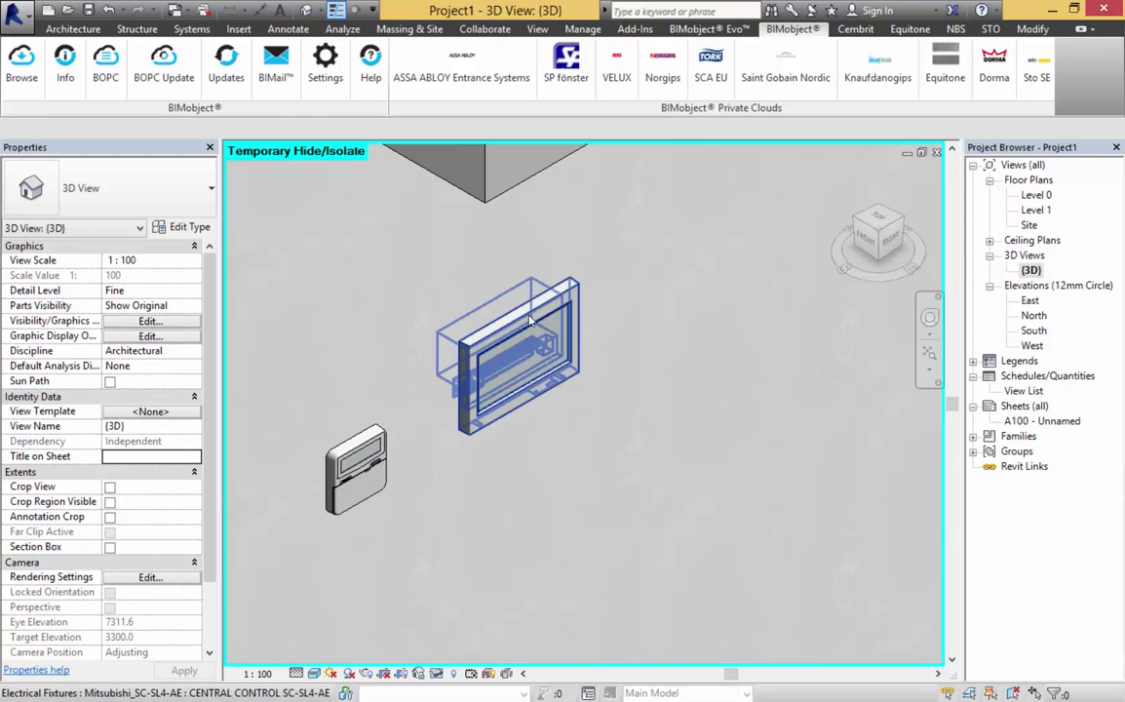
left_click(476, 283)
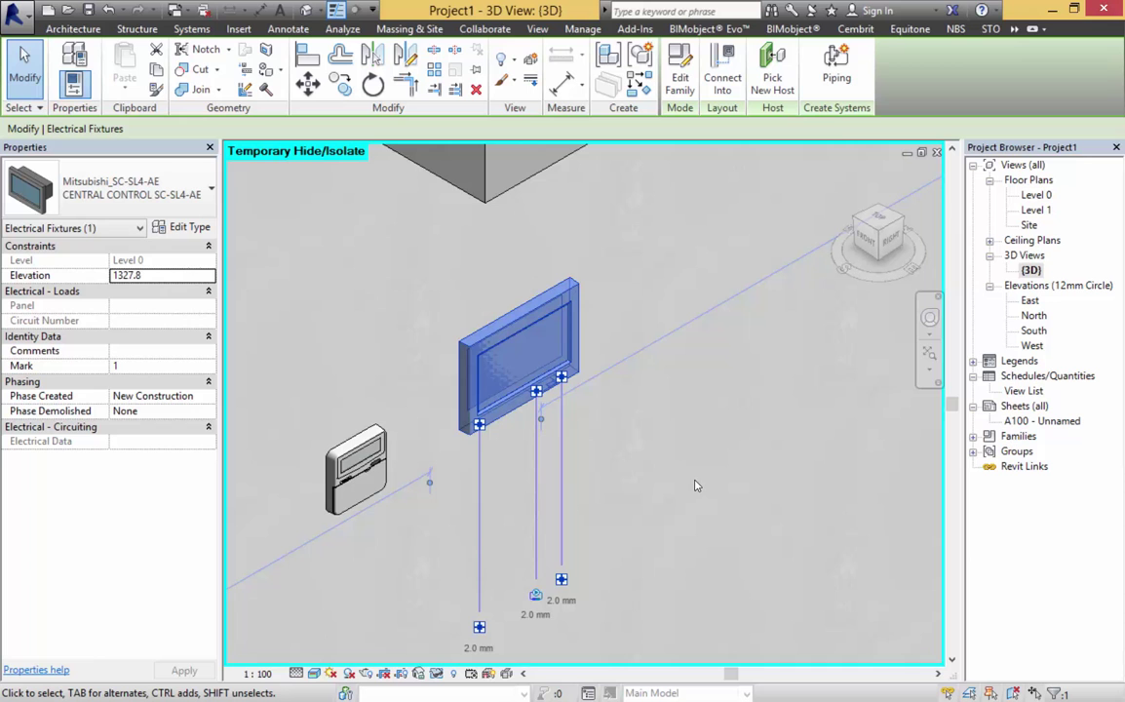
scroll(636, 434, "down", 6)
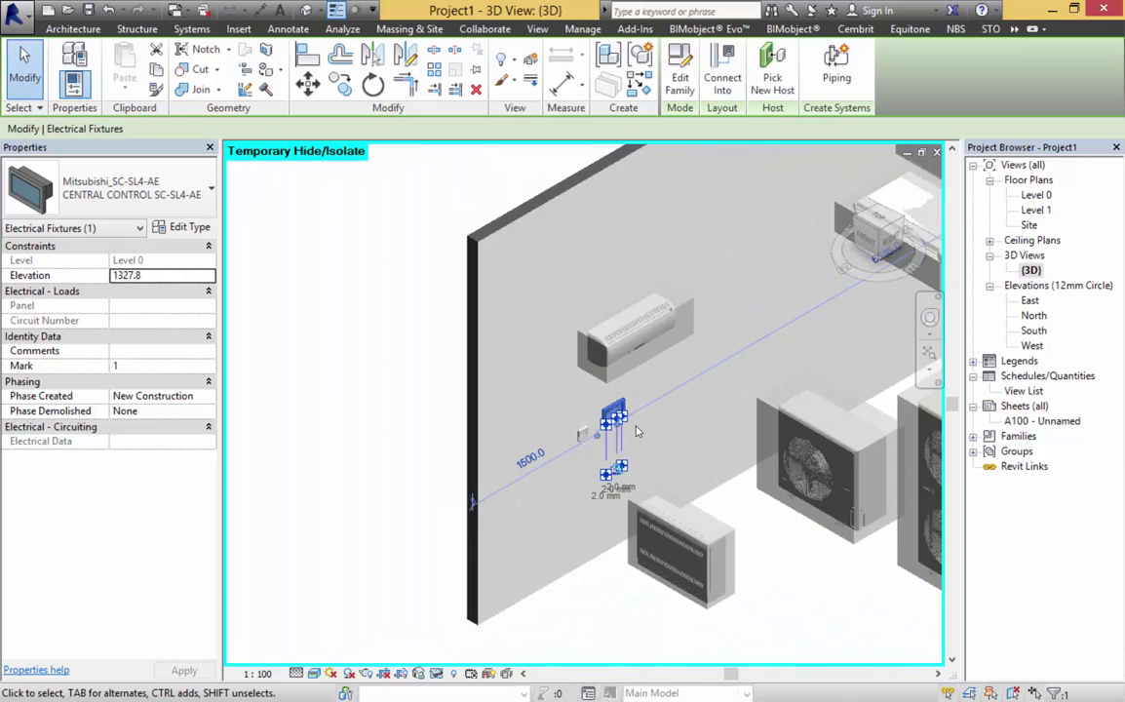
middle_click_drag(636, 434, 600, 432, "shift")
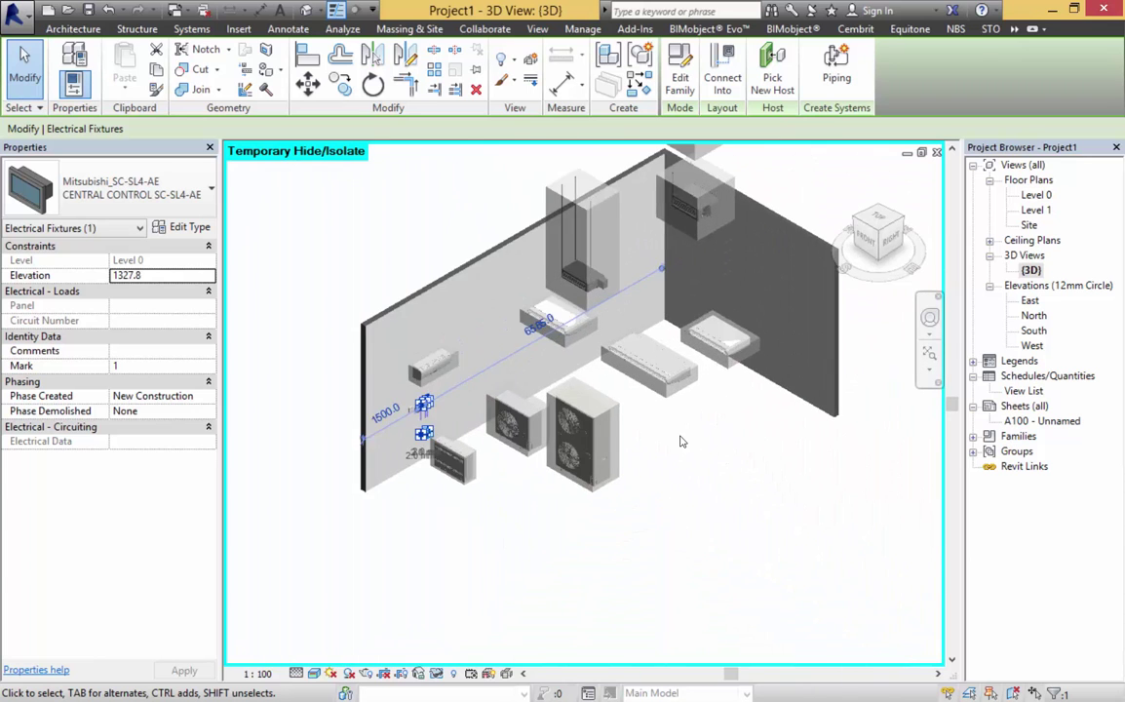
key("Escape")
Inspect the two-fan outdoor unit's properties and the types available for the FDE112KXE6F ceiling unit.
left_click(598, 432)
scroll(609, 410, "up", 4)
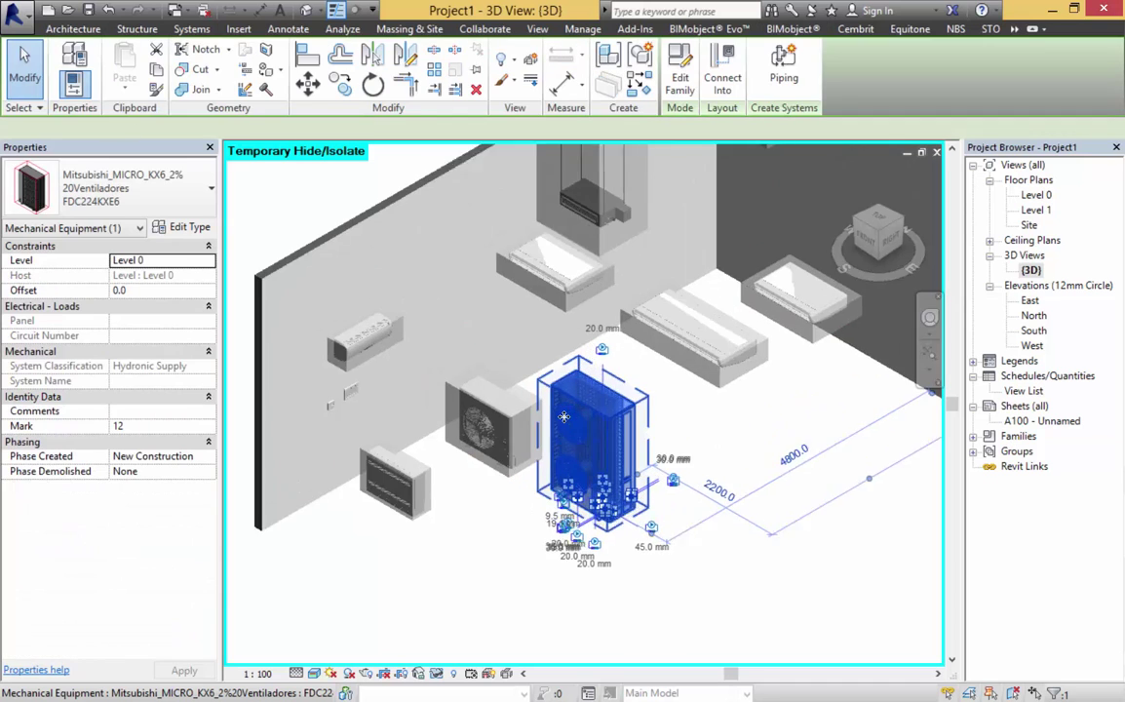
left_click(700, 312)
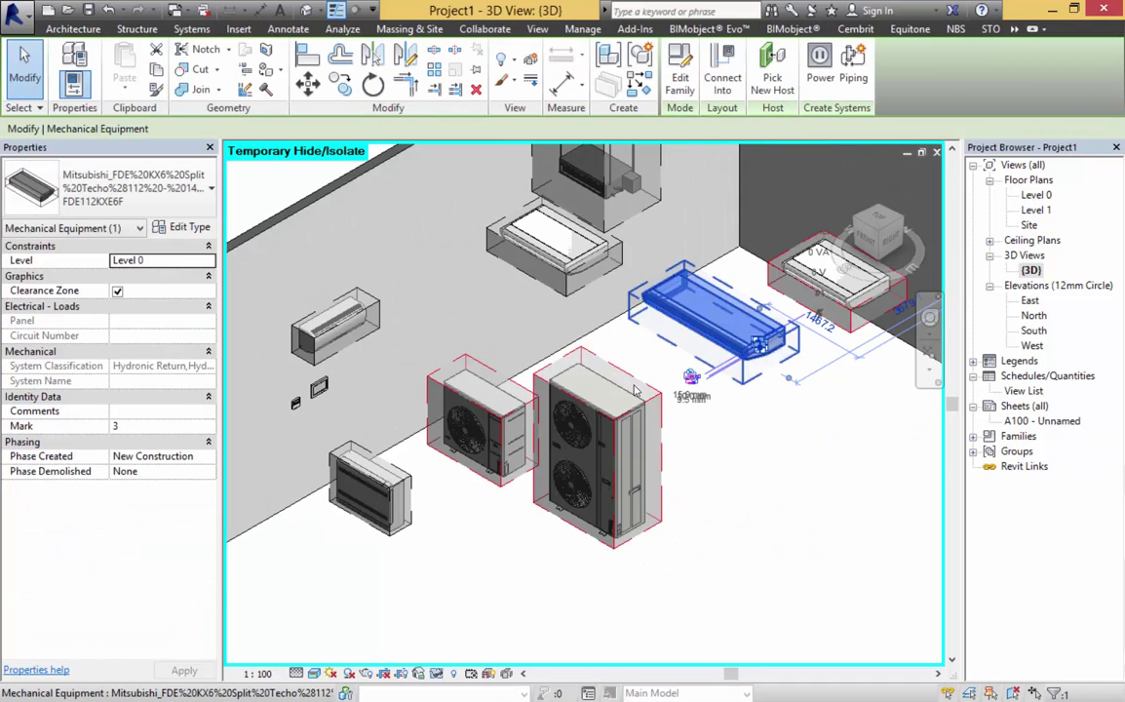
left_click(148, 185)
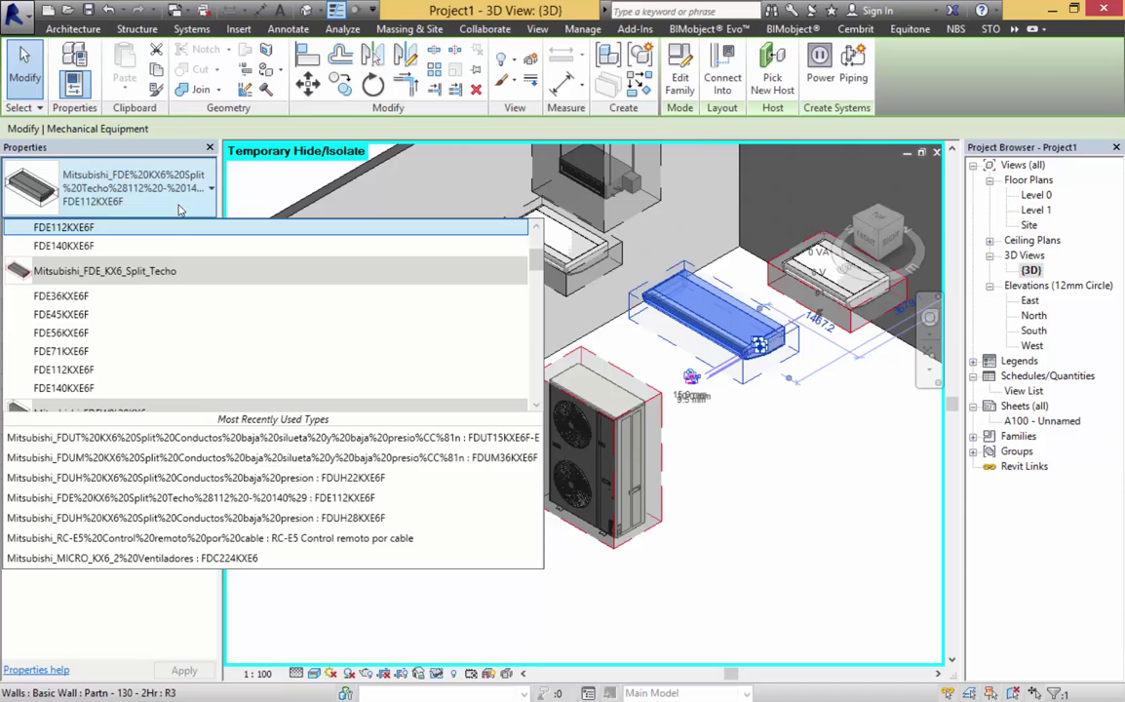
scroll(486, 244, "up", 2)
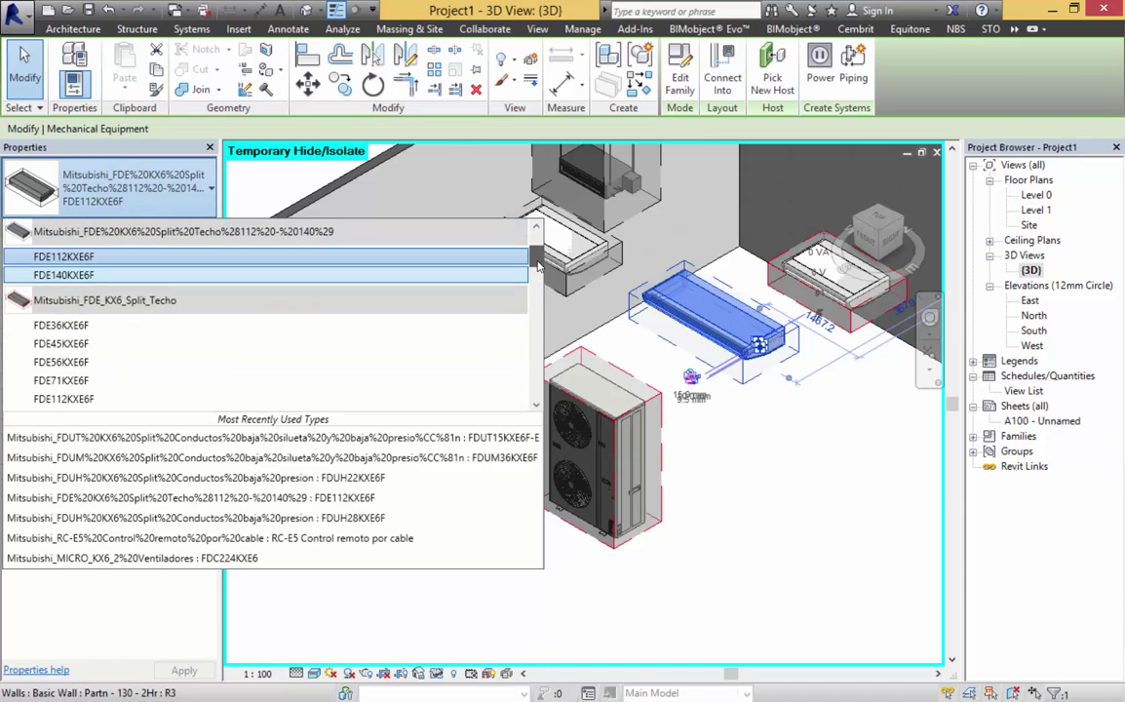
left_click(753, 449)
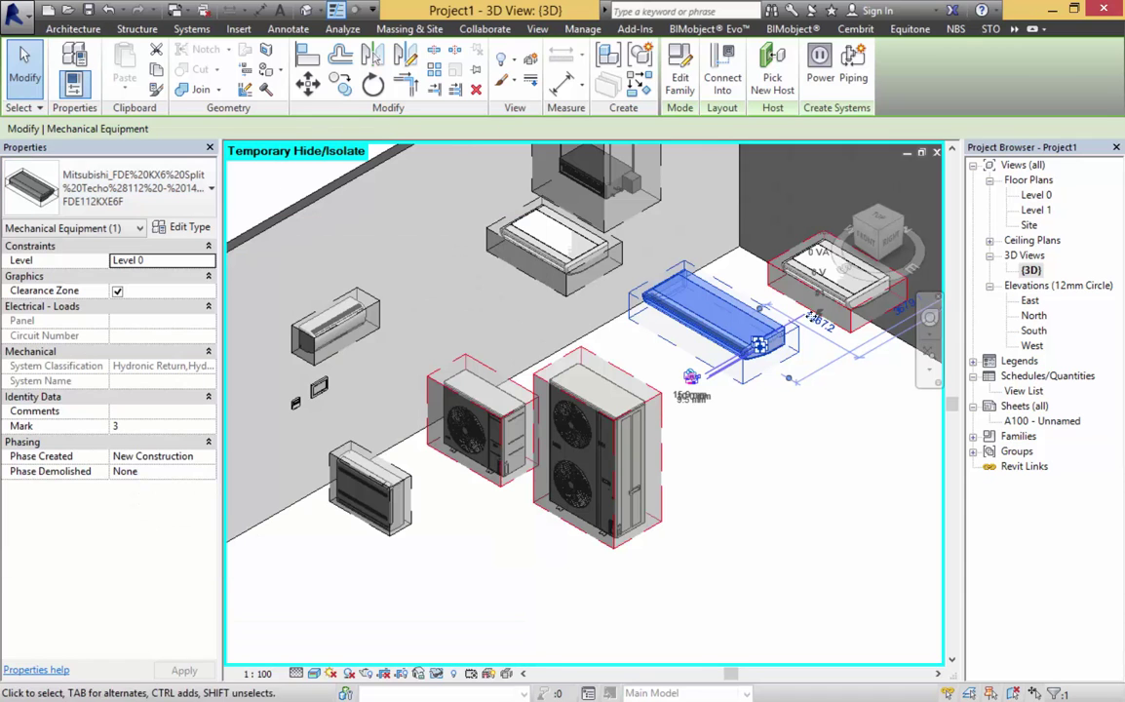
Change the Mitsubishi_FDE_KX6_Split_Techo unit near the dark wall to type FDE112KXE6F, reviewing its type parameters.
left_click(848, 273)
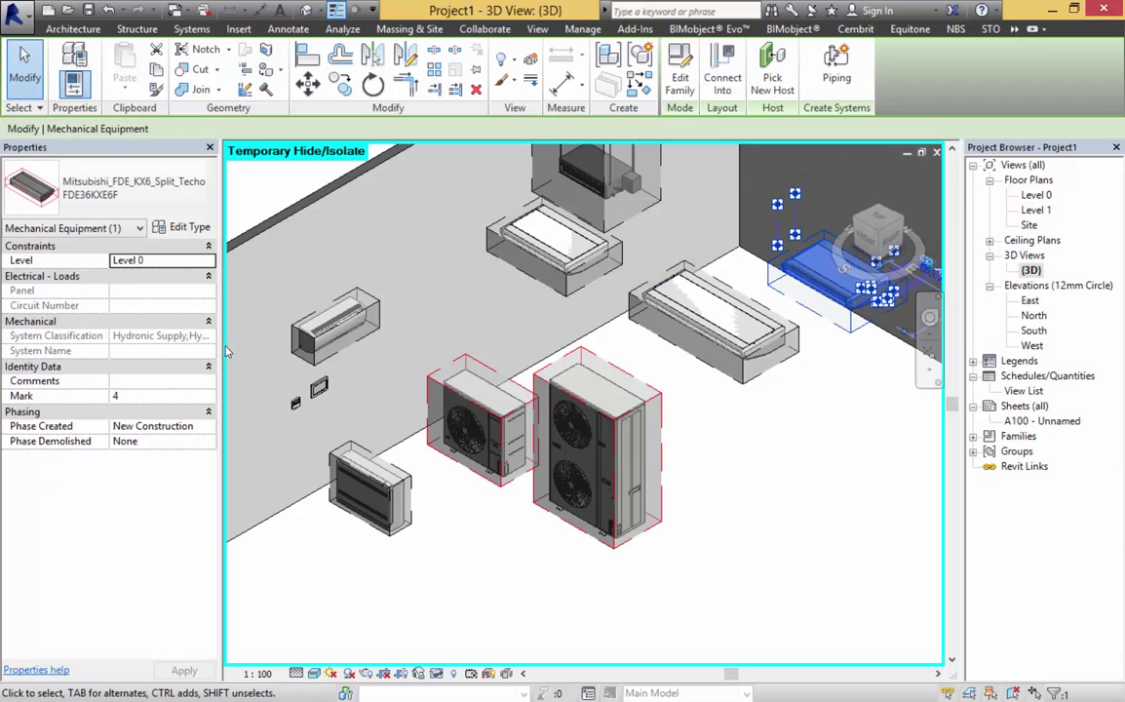
left_click(181, 228)
left_click(416, 73)
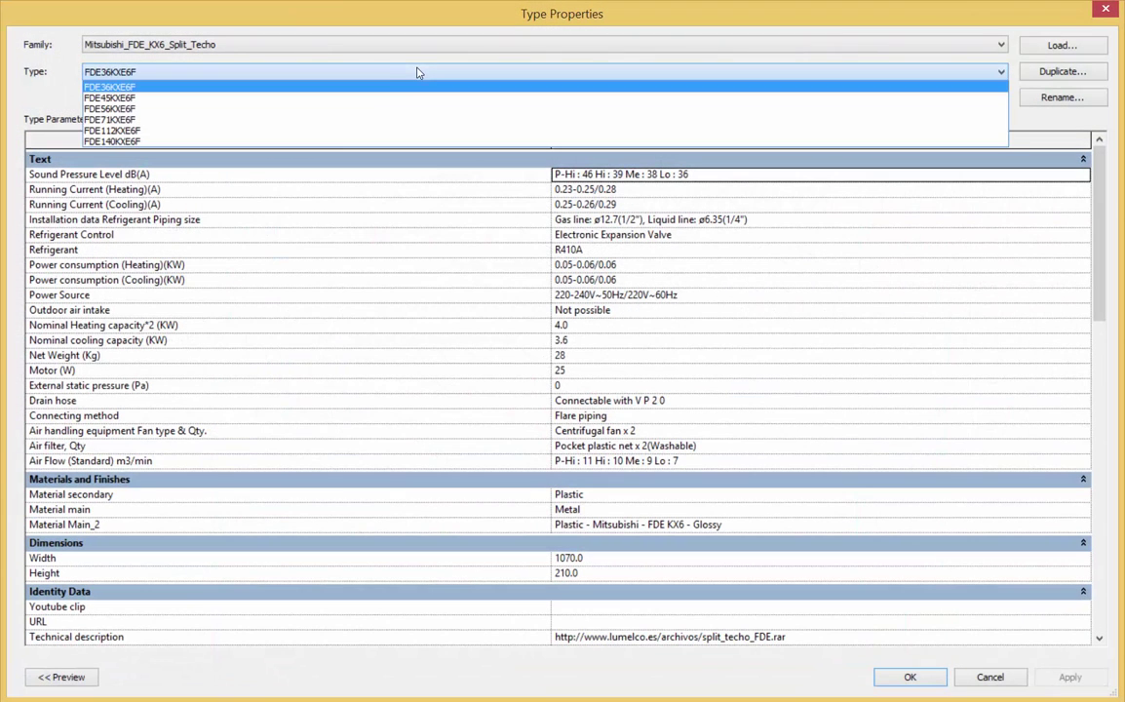
left_click(327, 130)
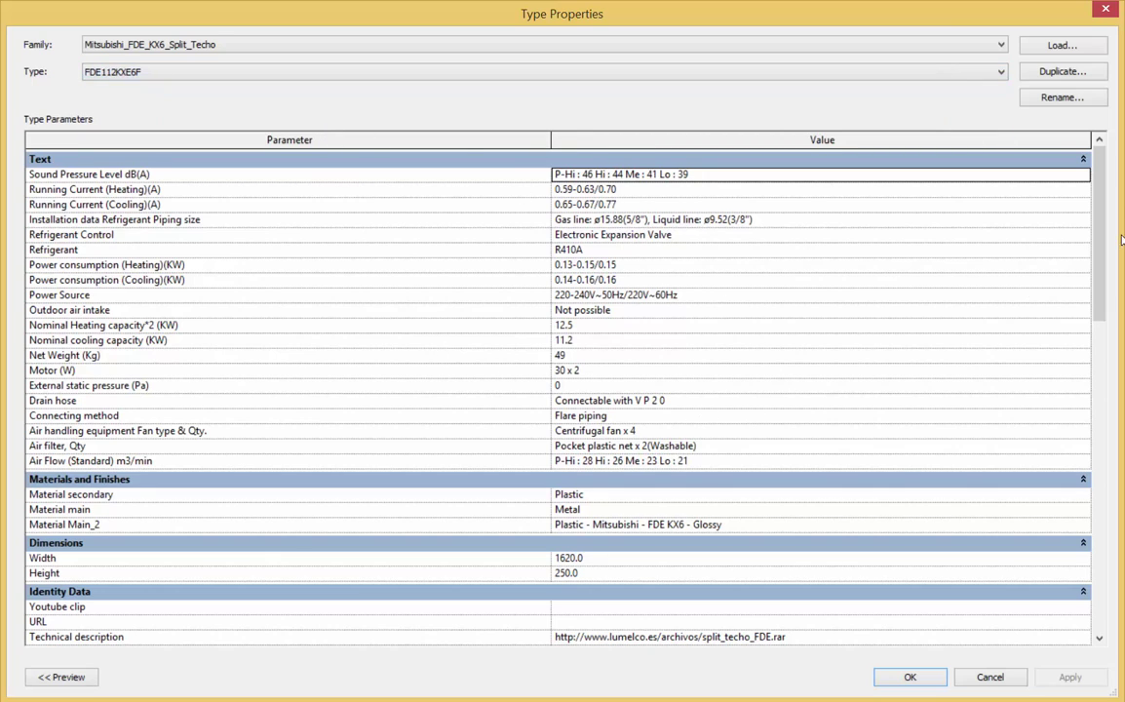
left_click_drag(1101, 166, 1086, 512)
scroll(1087, 511, "up", 15)
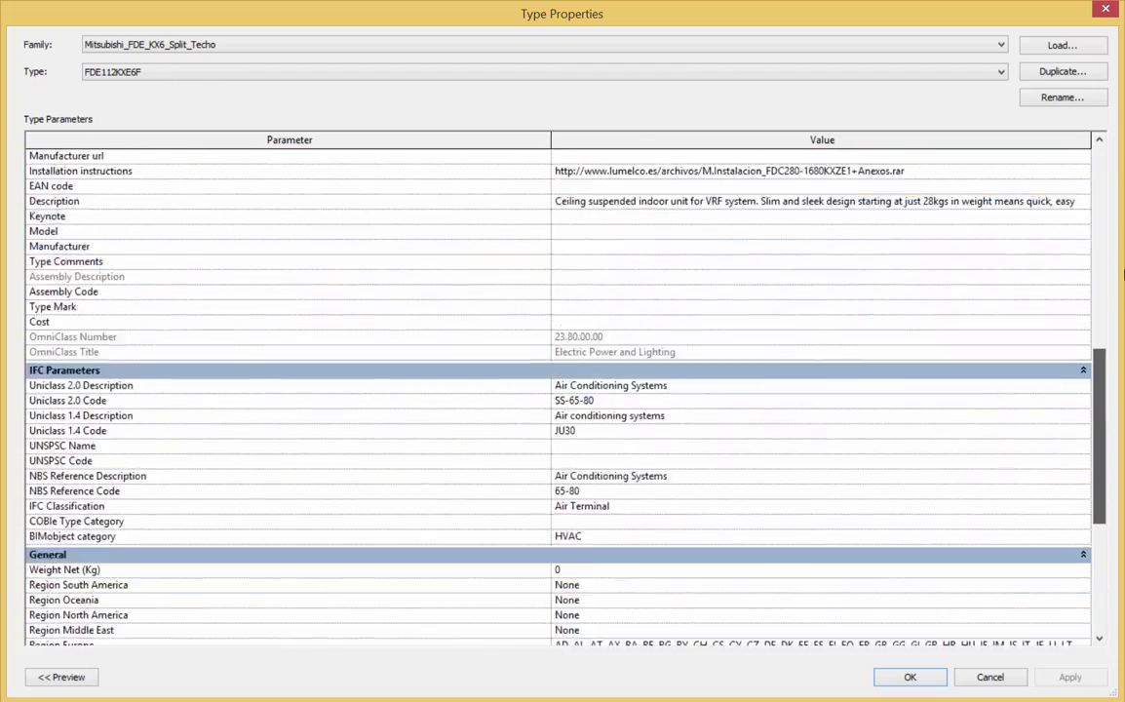
left_click(910, 676)
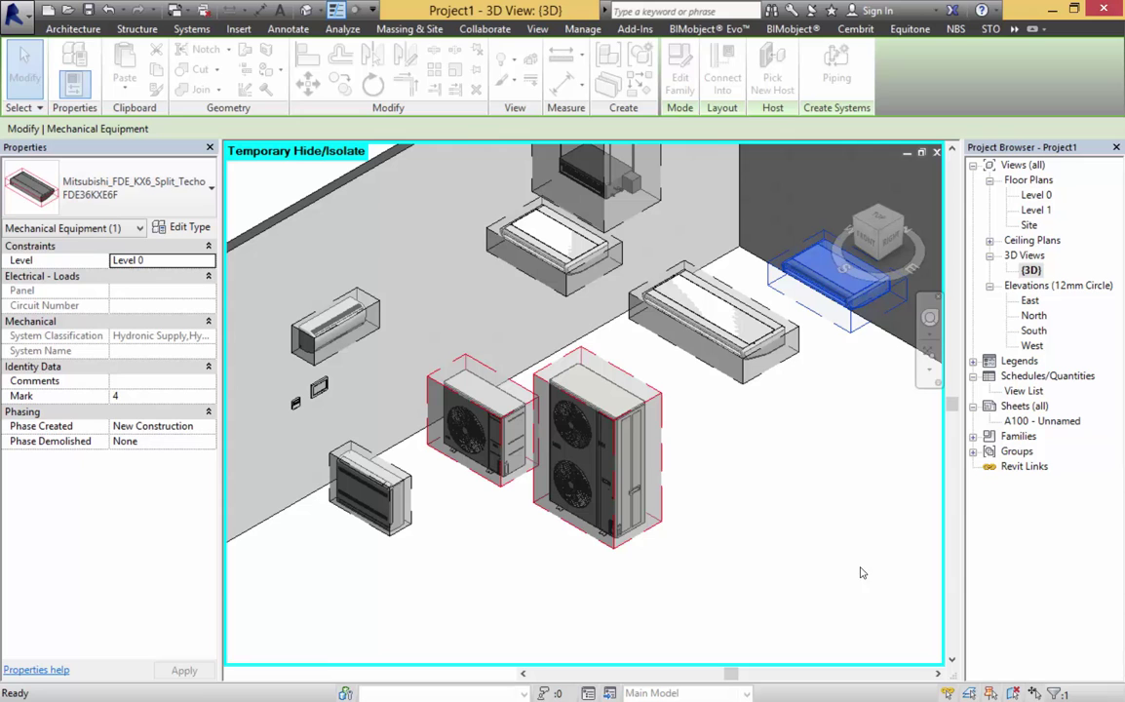
key("Escape")
left_click(812, 284)
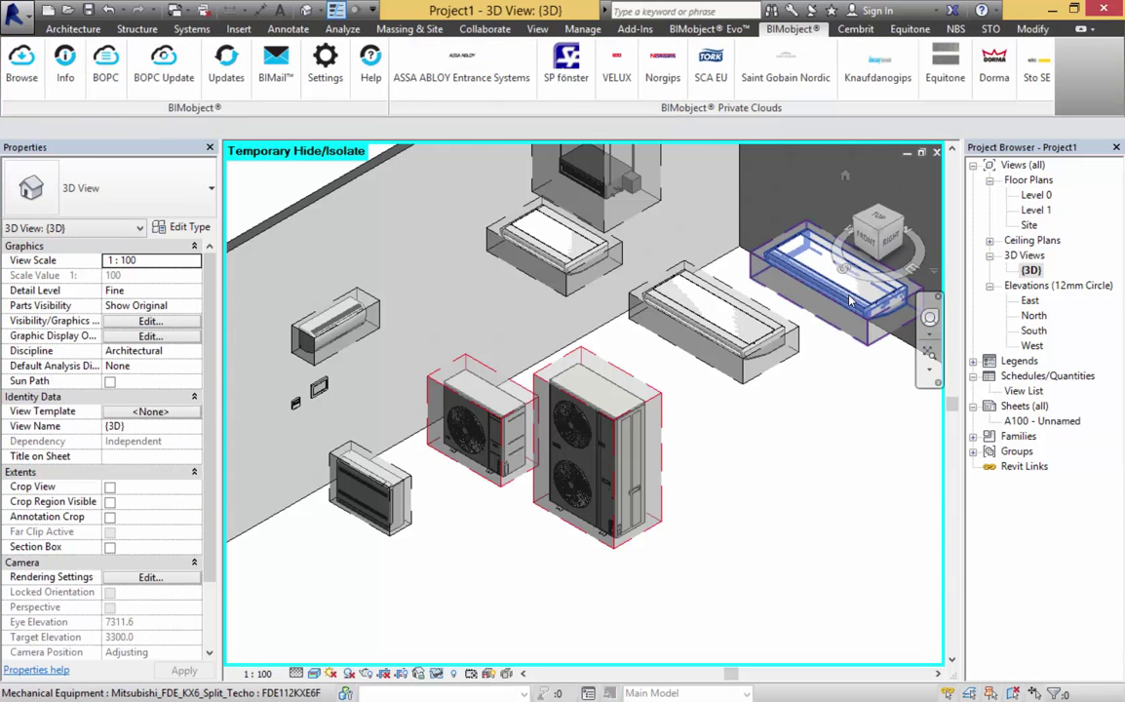
scroll(646, 283, "down", 4)
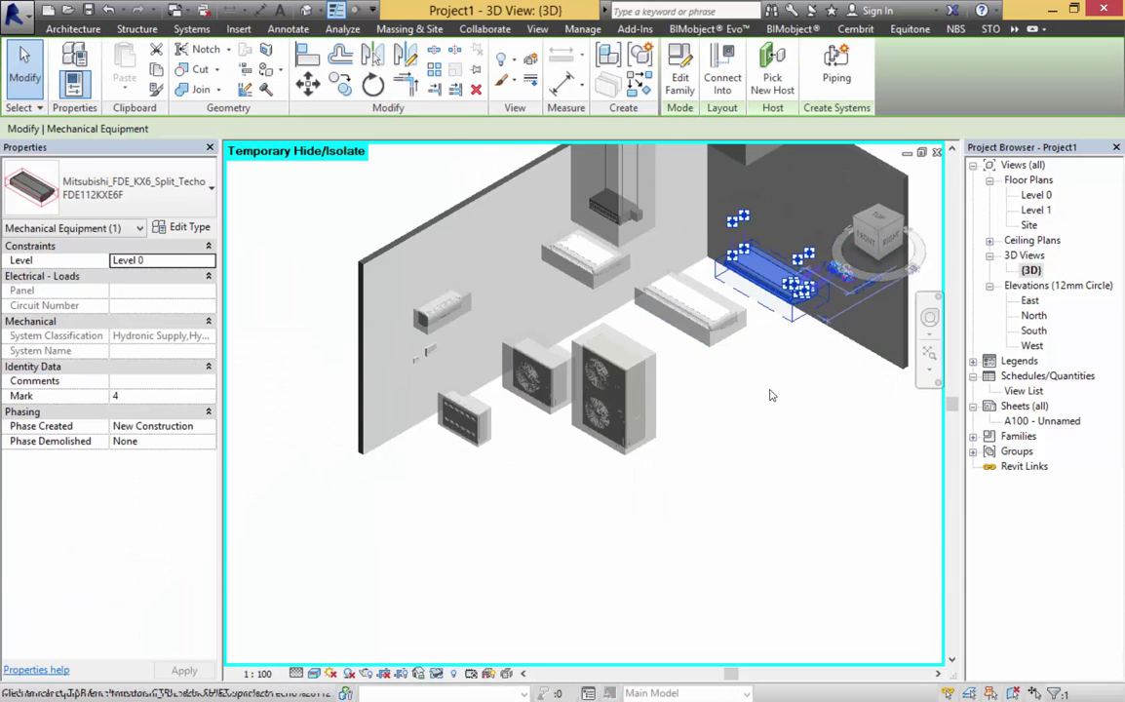
key("Escape")
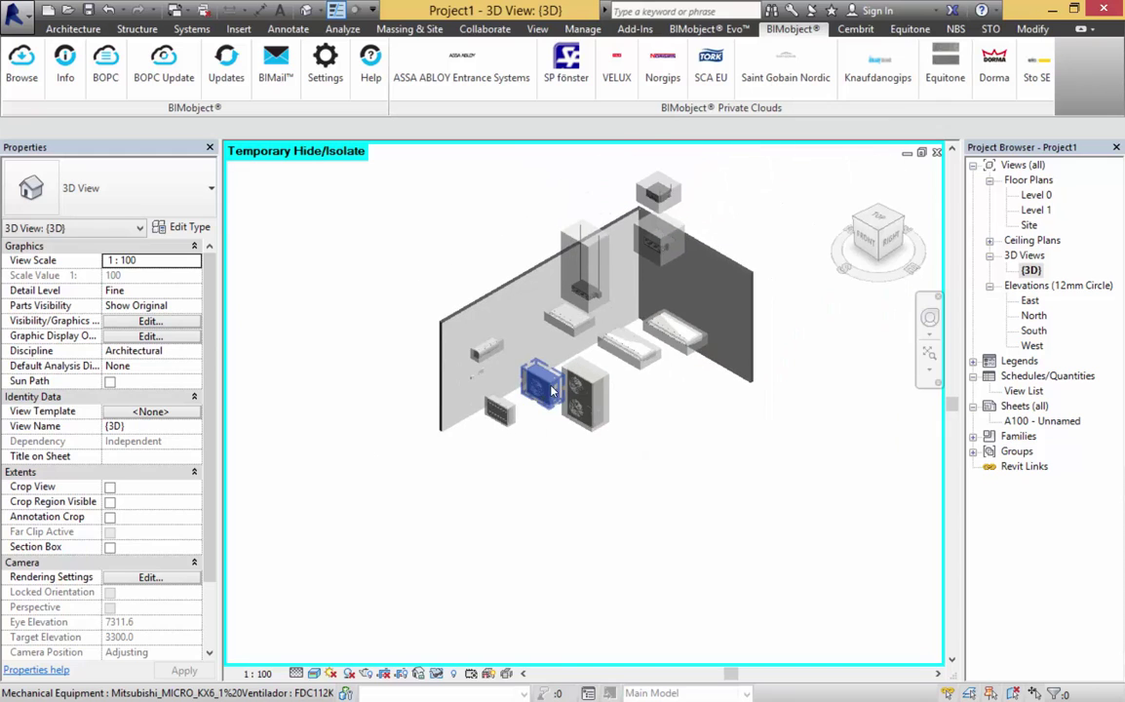
Load the Revit object KXZ - 1 módulo - VRF from BIMobject and place an FDC560KXZE1 unit on Level 0 beyond the dark wall's end.
scroll(594, 292, "up", 1)
scroll(653, 188, "up", 1)
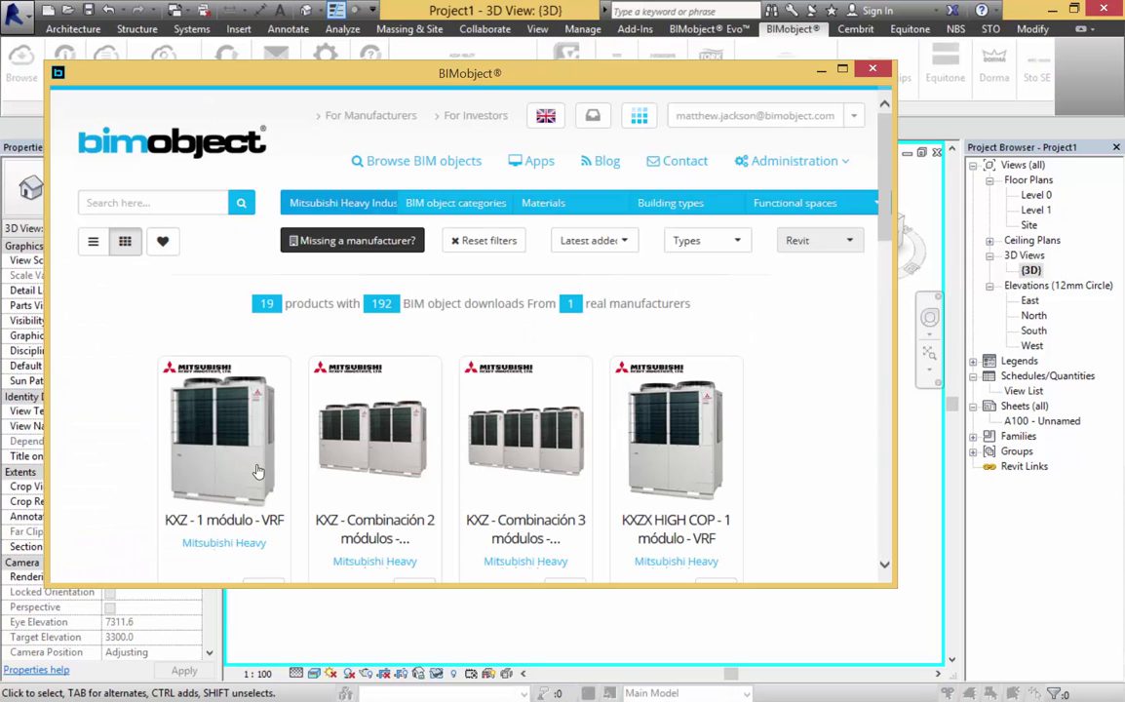
left_click(258, 472)
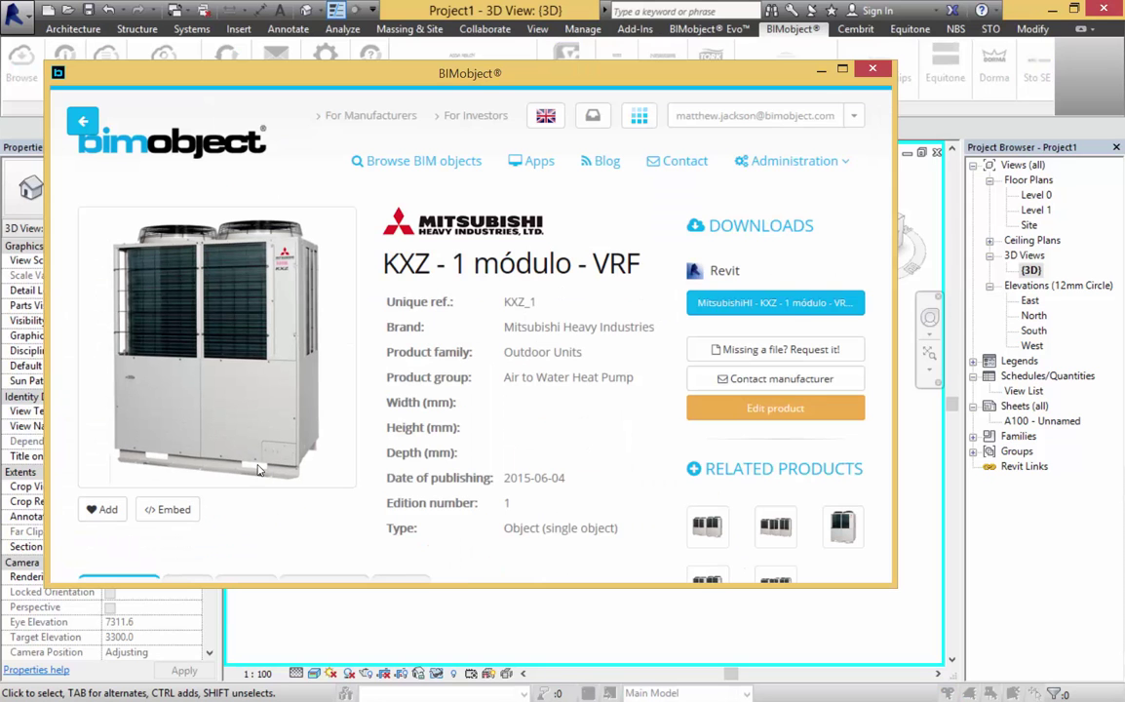
left_click(794, 304)
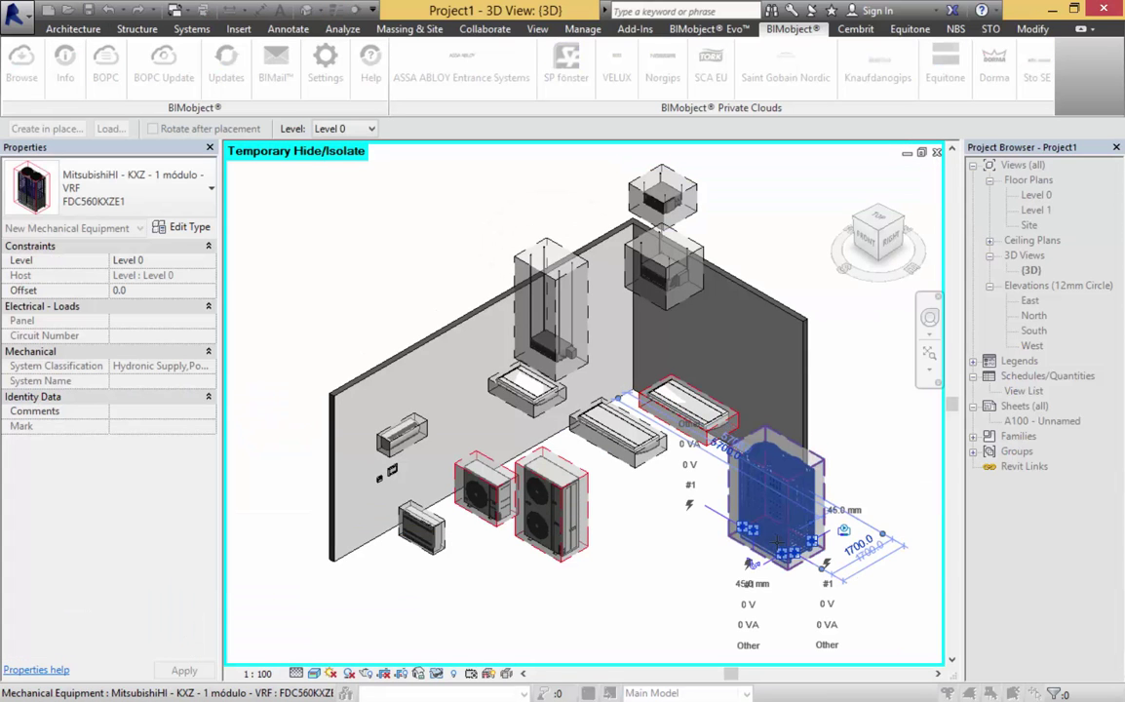
left_click(750, 564)
key("Escape")
key("Escape")
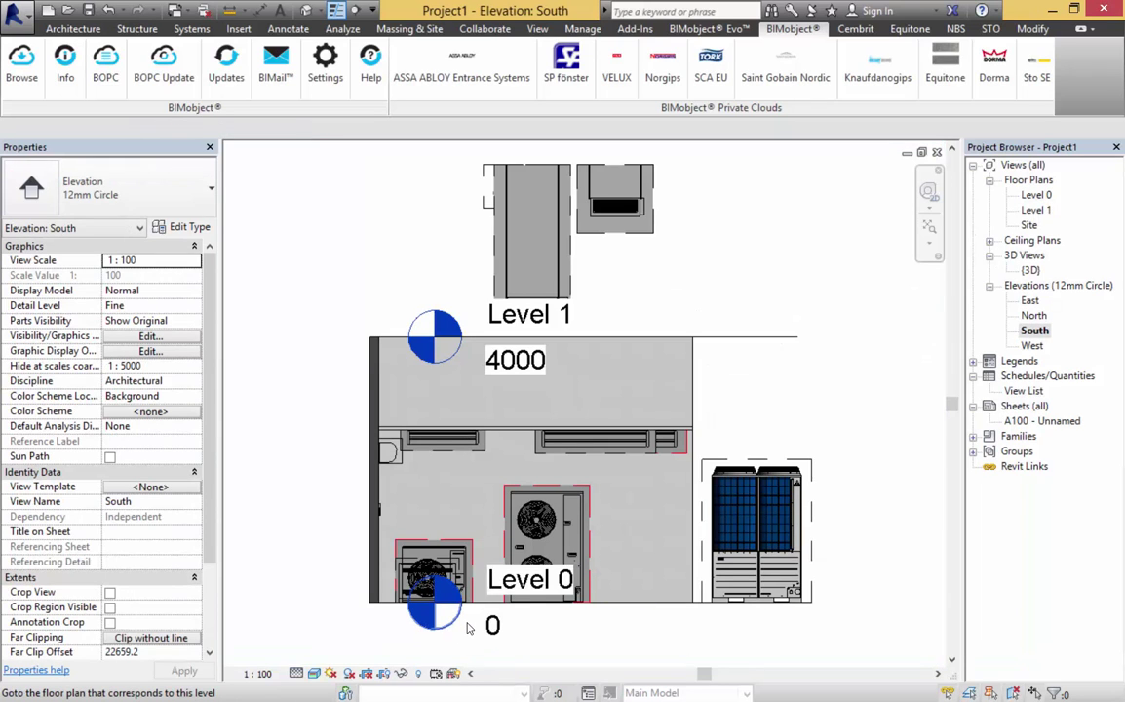
Examine the placed KXZ unit alongside the other equipment in the South elevation.
scroll(467, 629, "down", 3)
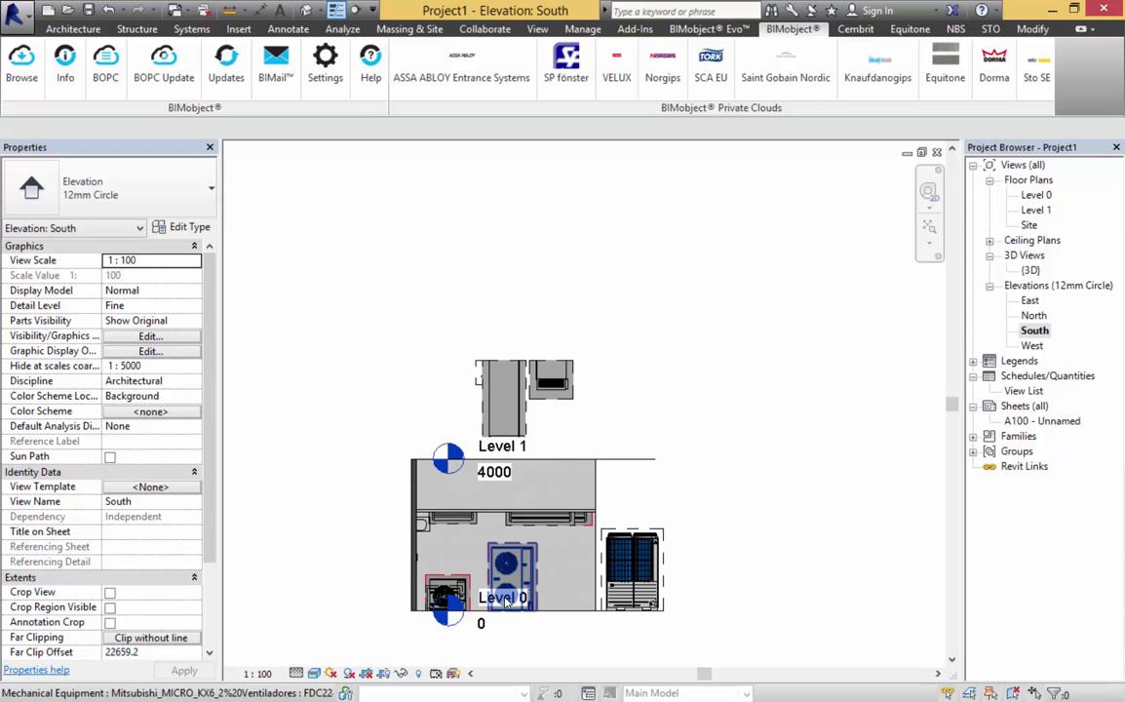
scroll(450, 627, "up", 5)
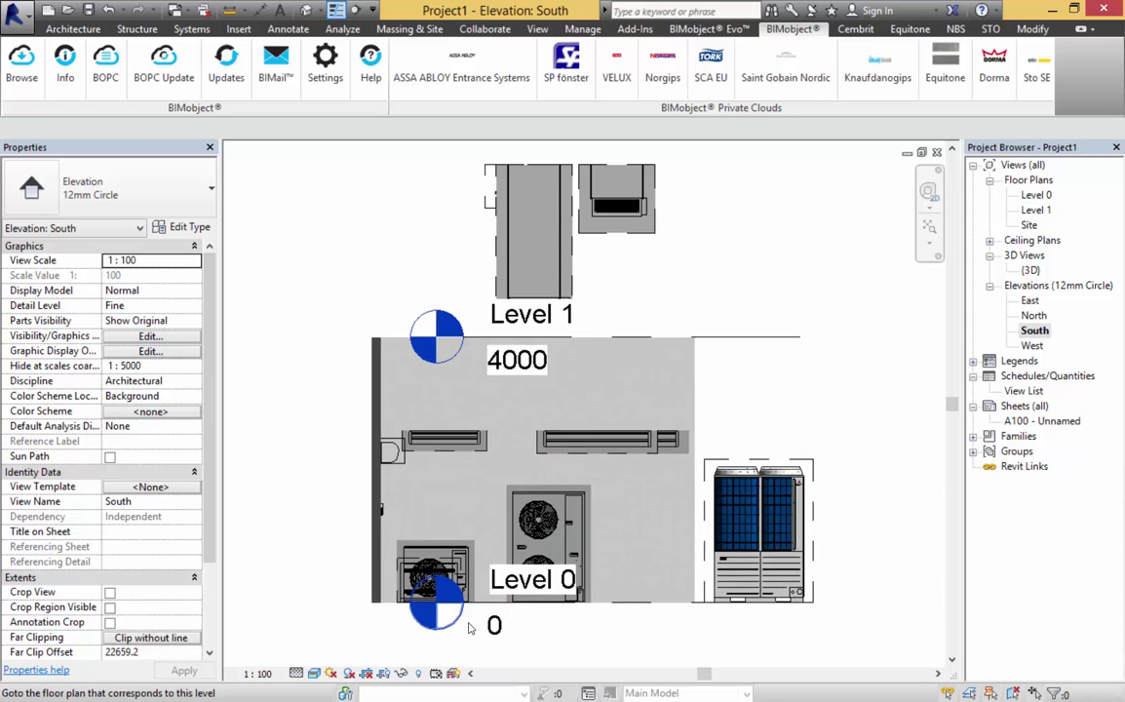
Switch the South elevation's detail level to Medium and on to Coarse, comparing how the Mitsubishi units are drawn.
scroll(375, 529, "up", 2)
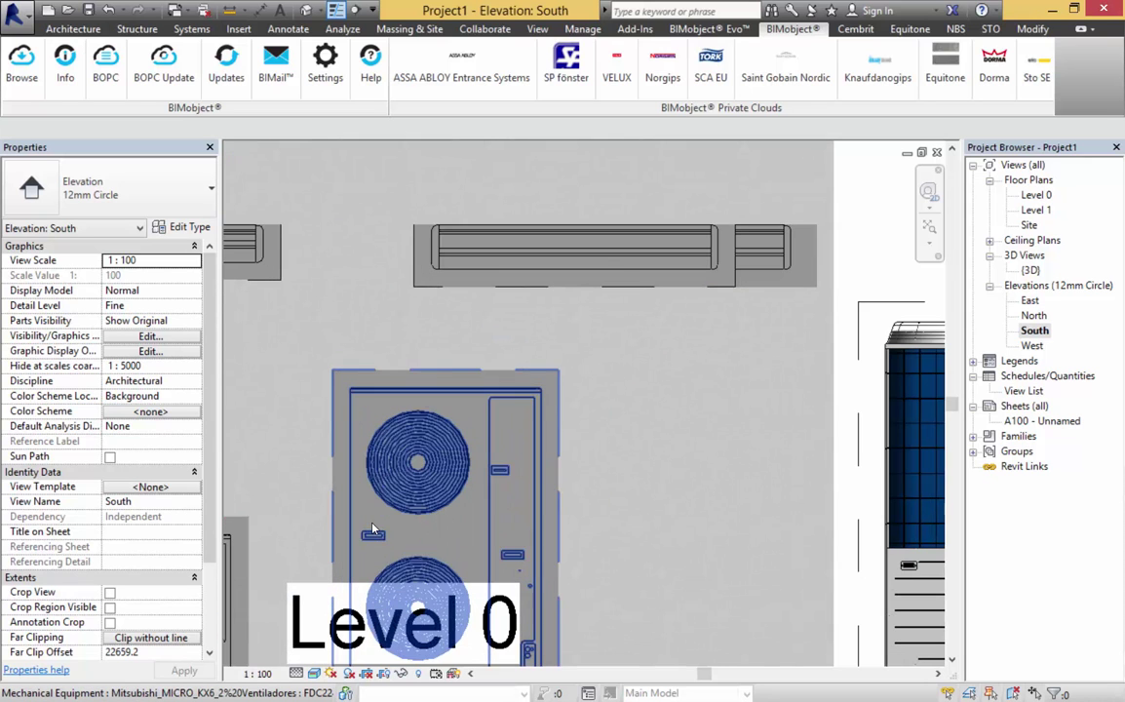
left_click(296, 673)
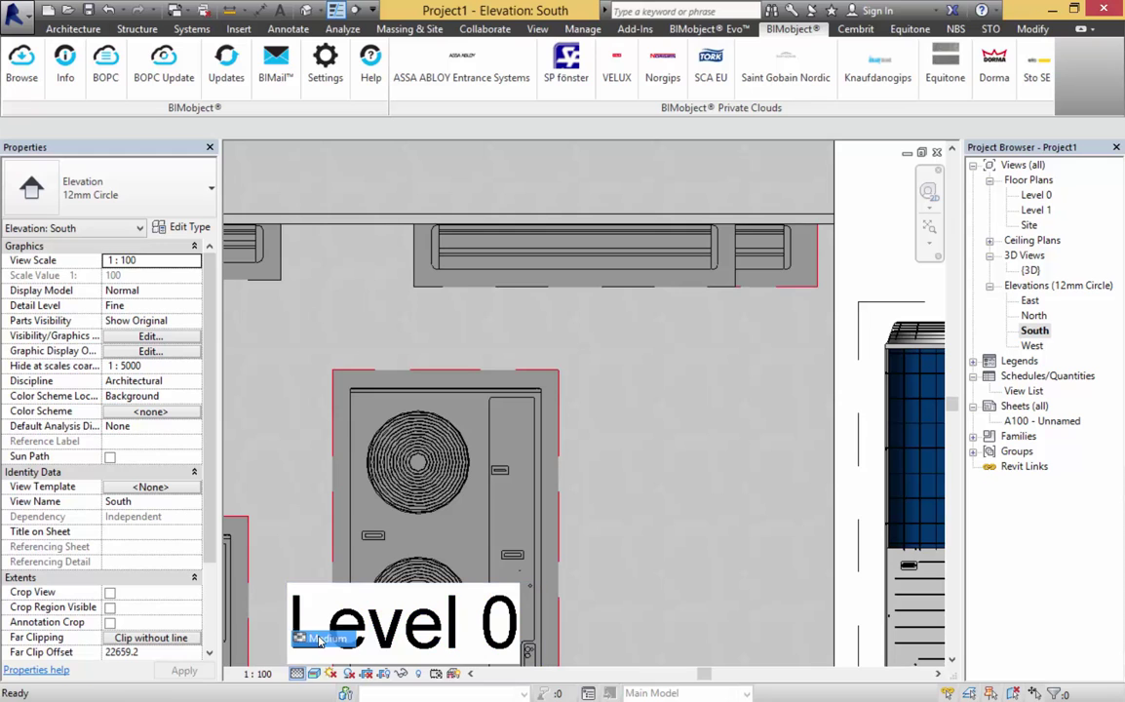
left_click(322, 638)
left_click(296, 672)
left_click(322, 621)
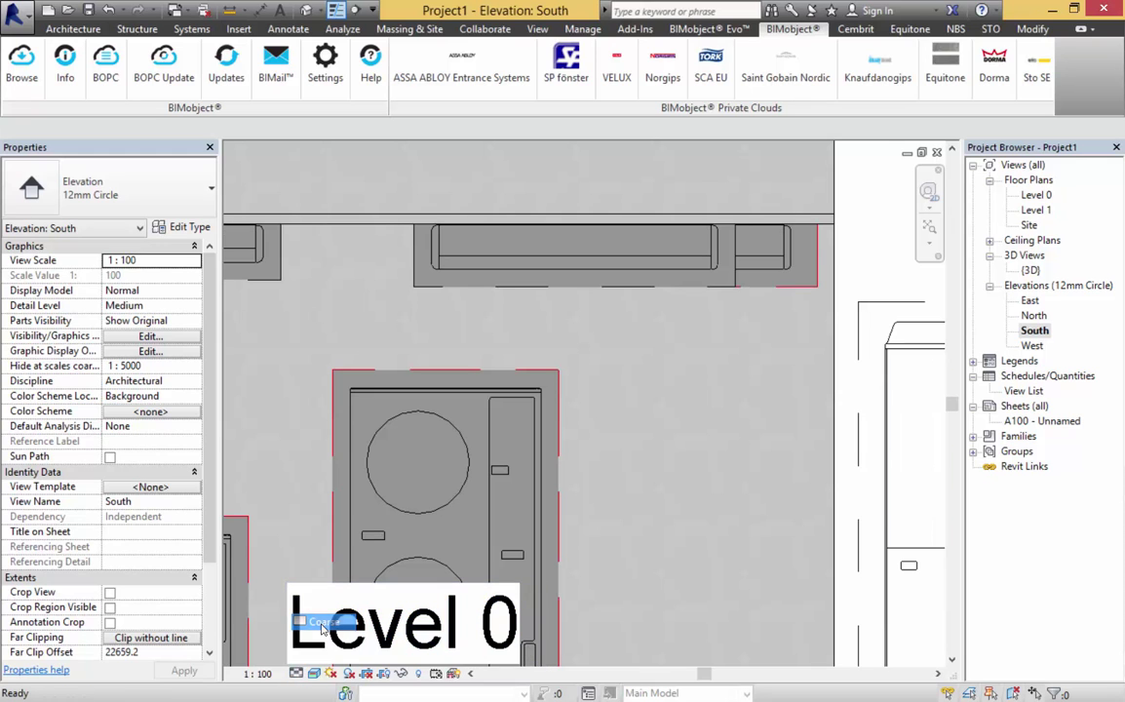
scroll(434, 563, "down", 4)
left_click(434, 563)
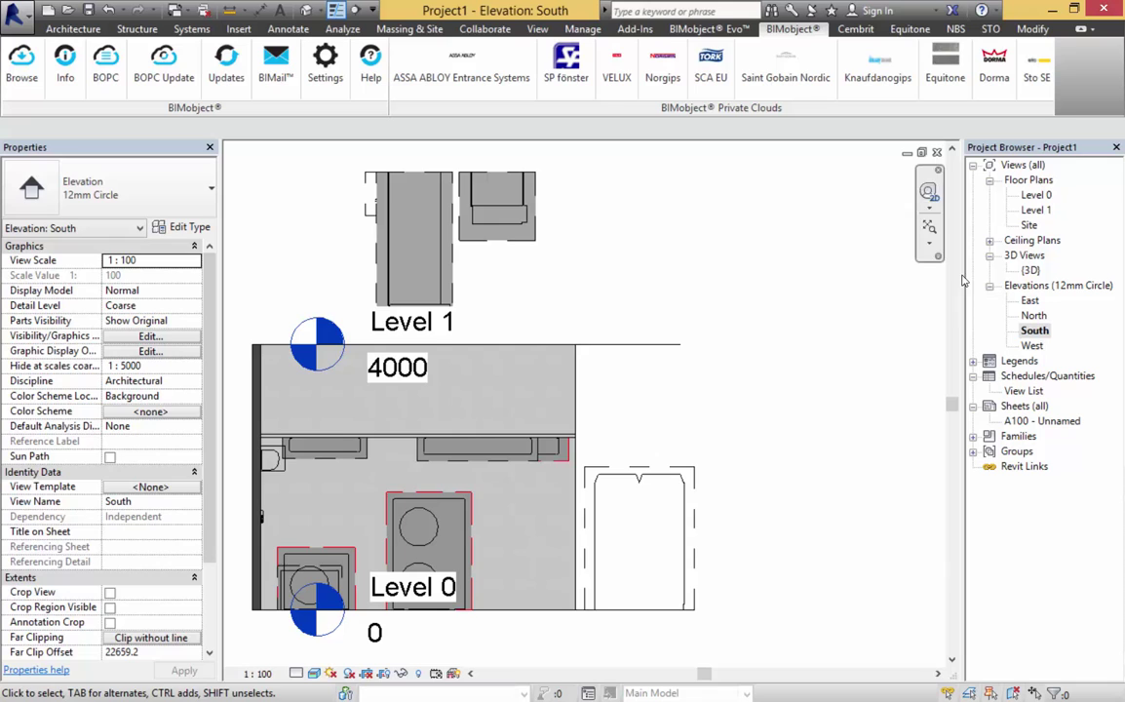
Set the Level 0 floor plan's detail level to Coarse to check the units' simplified outlines, and return to the {3D} view.
double_click(413, 587)
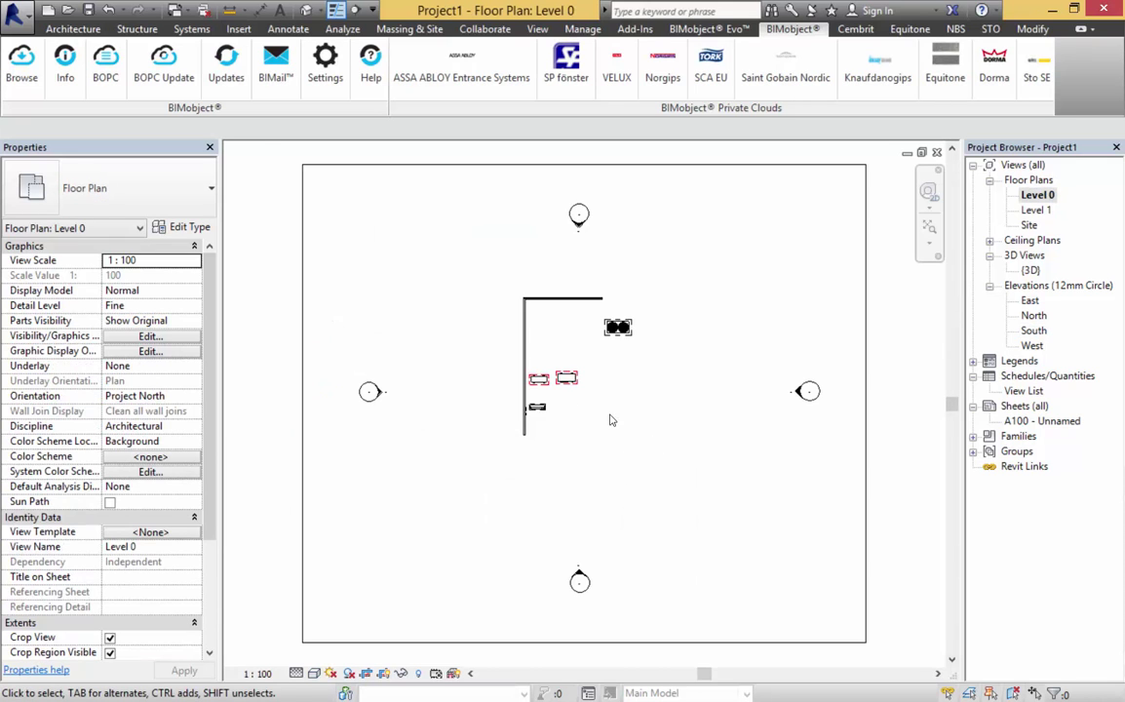
scroll(575, 394, "up", 8)
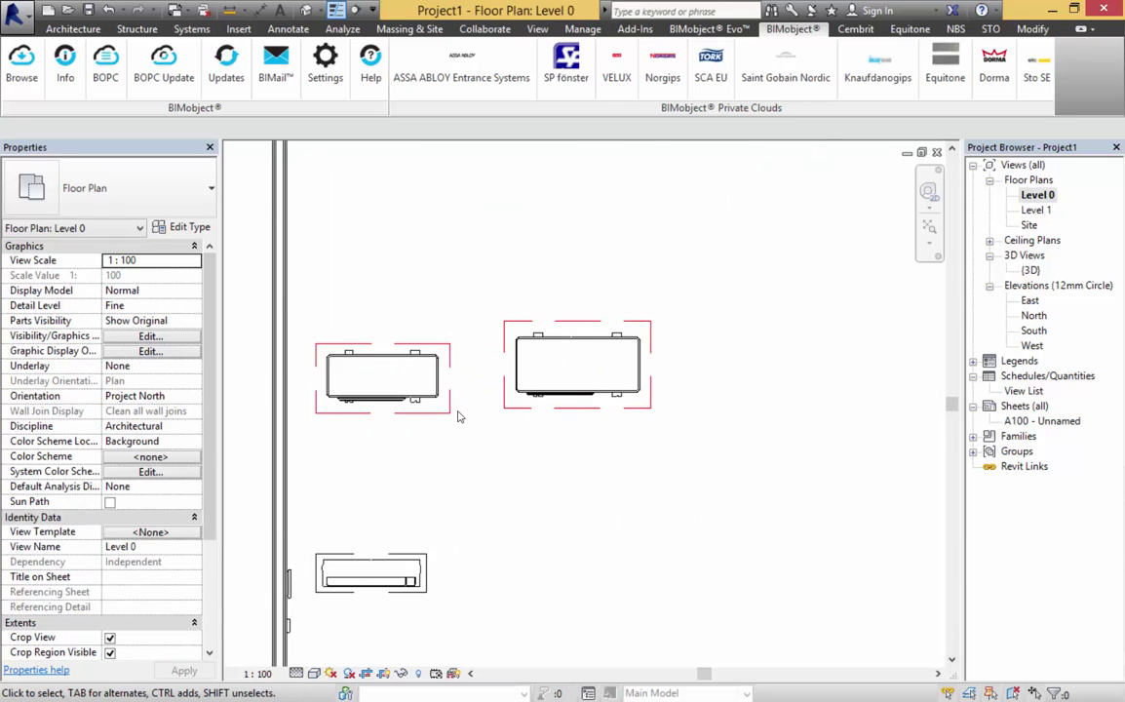
scroll(458, 417, "up", 2)
left_click(296, 674)
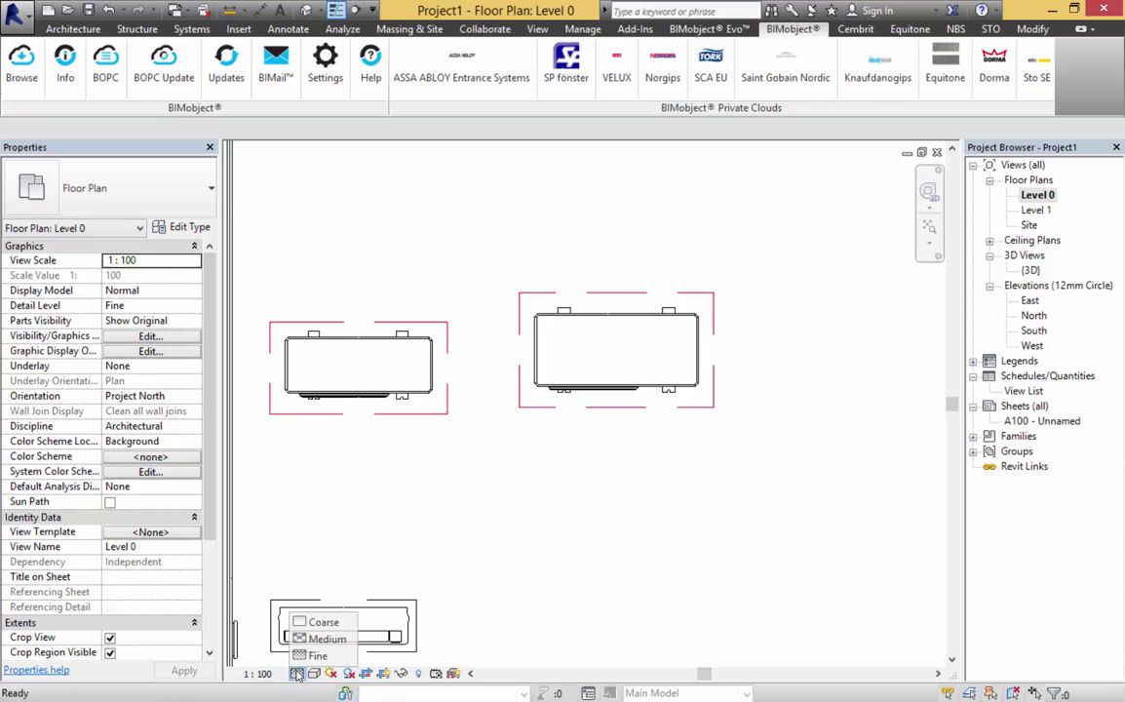
left_click(323, 622)
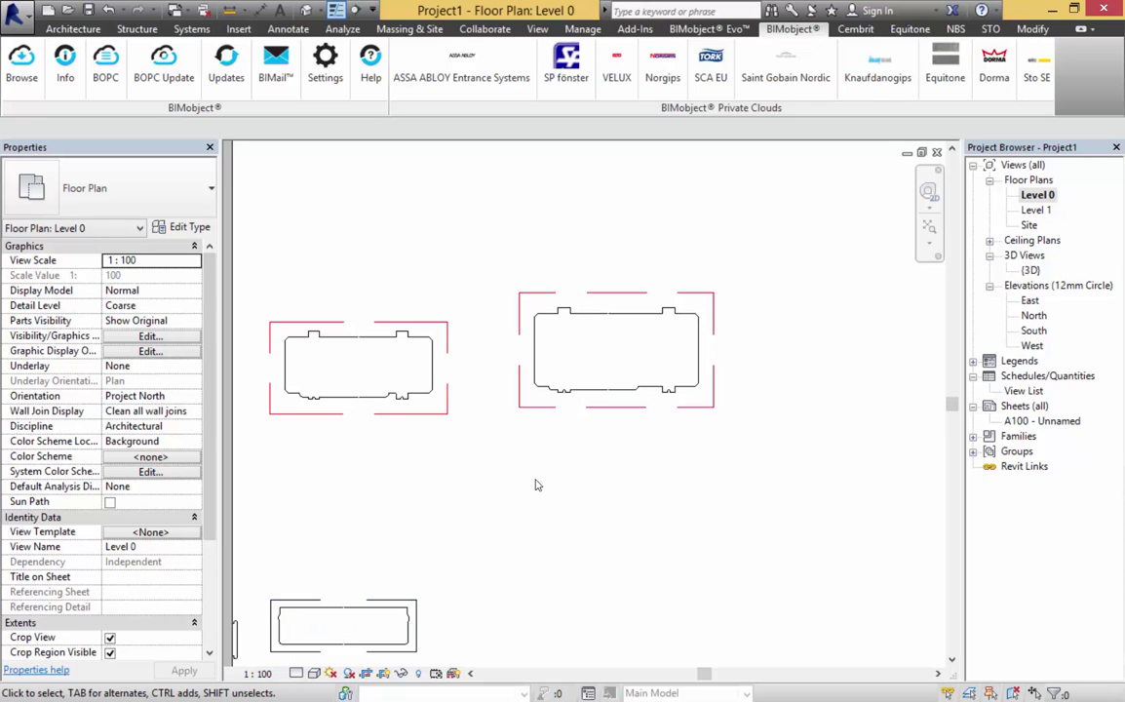
scroll(766, 428, "down", 3)
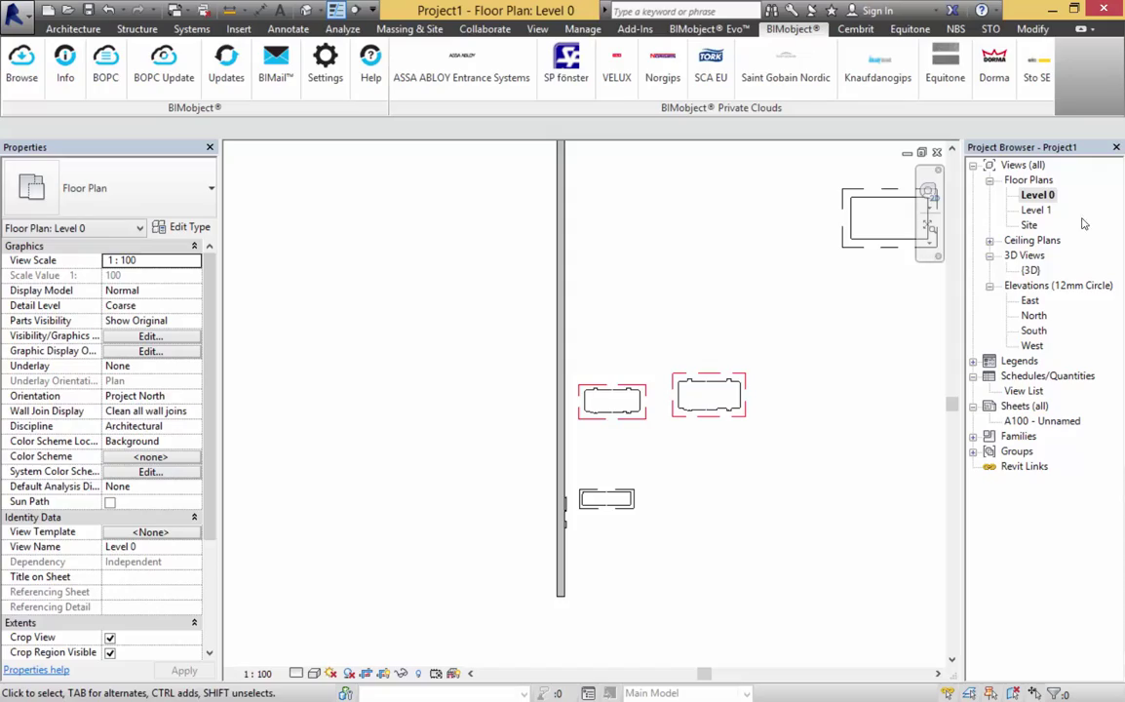
double_click(1031, 270)
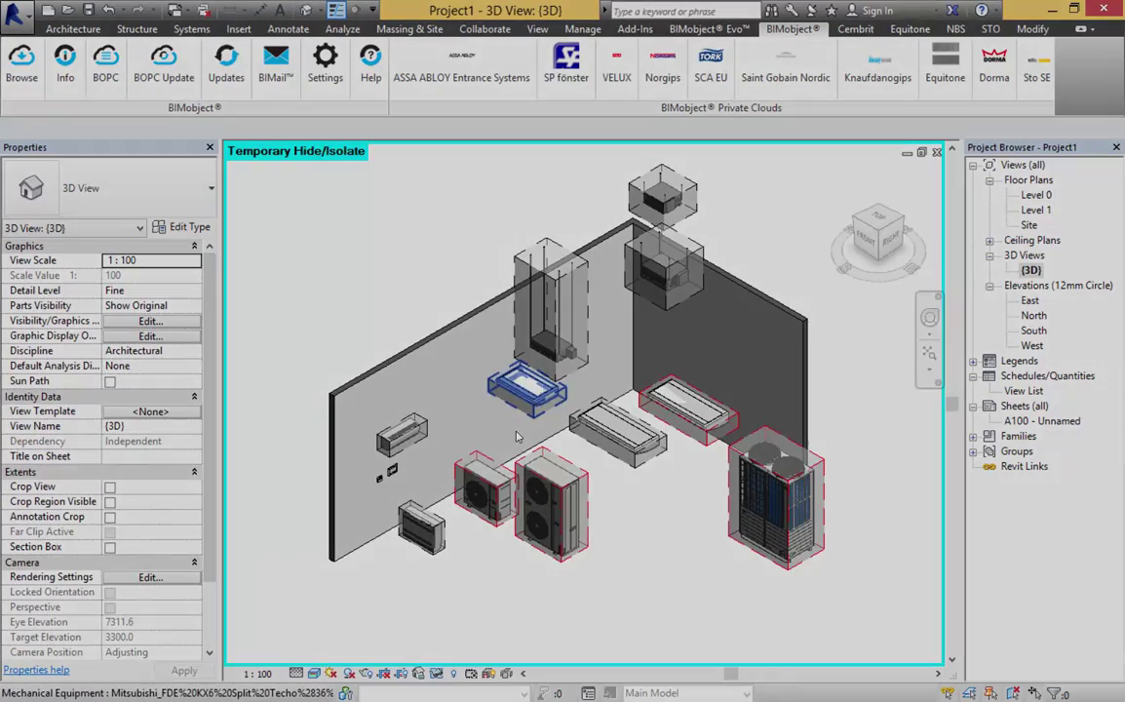